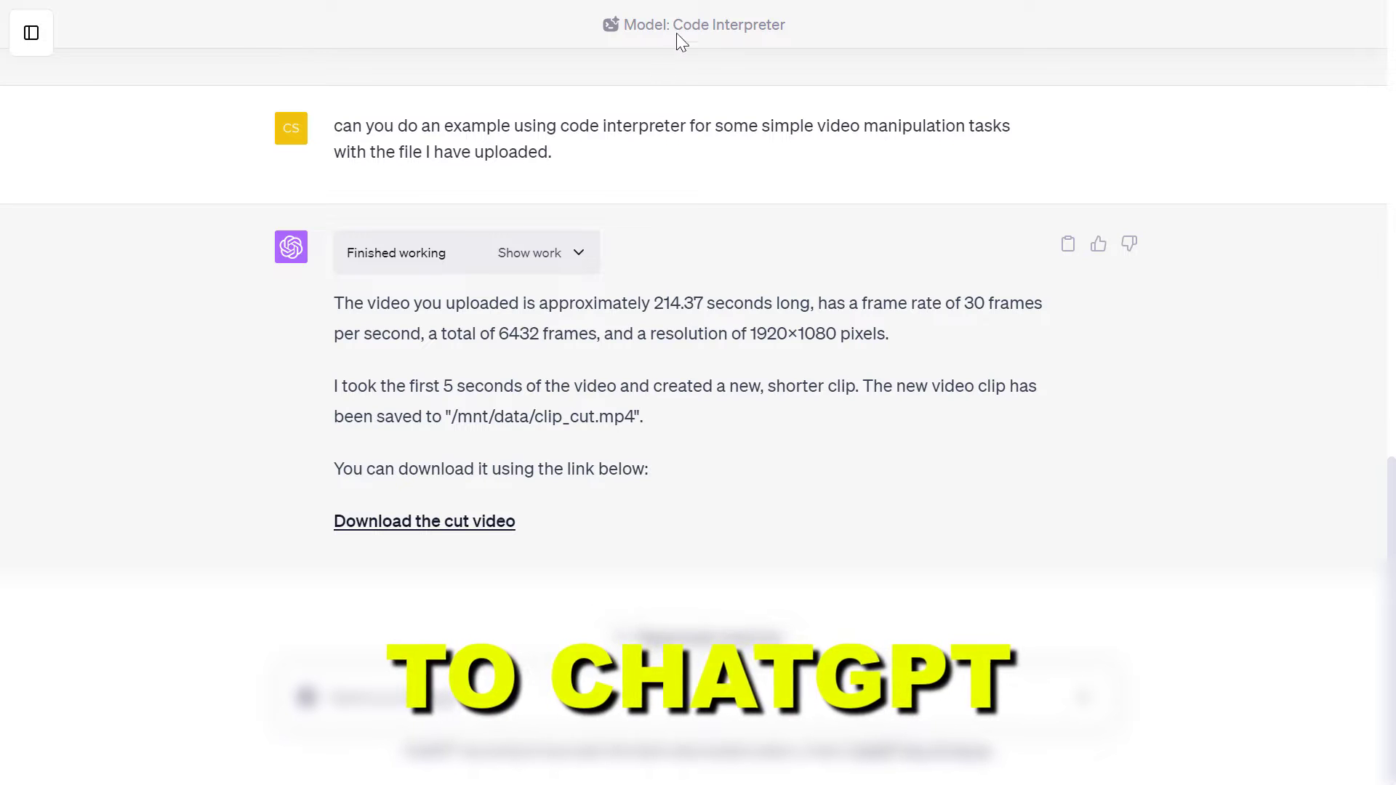
# Step: Highlight the Code Interpreter model, the video's length, and the shorter-clip and 5-second clip sentences
pyautogui.moveTo(672, 31); pyautogui.dragTo(790, 30)
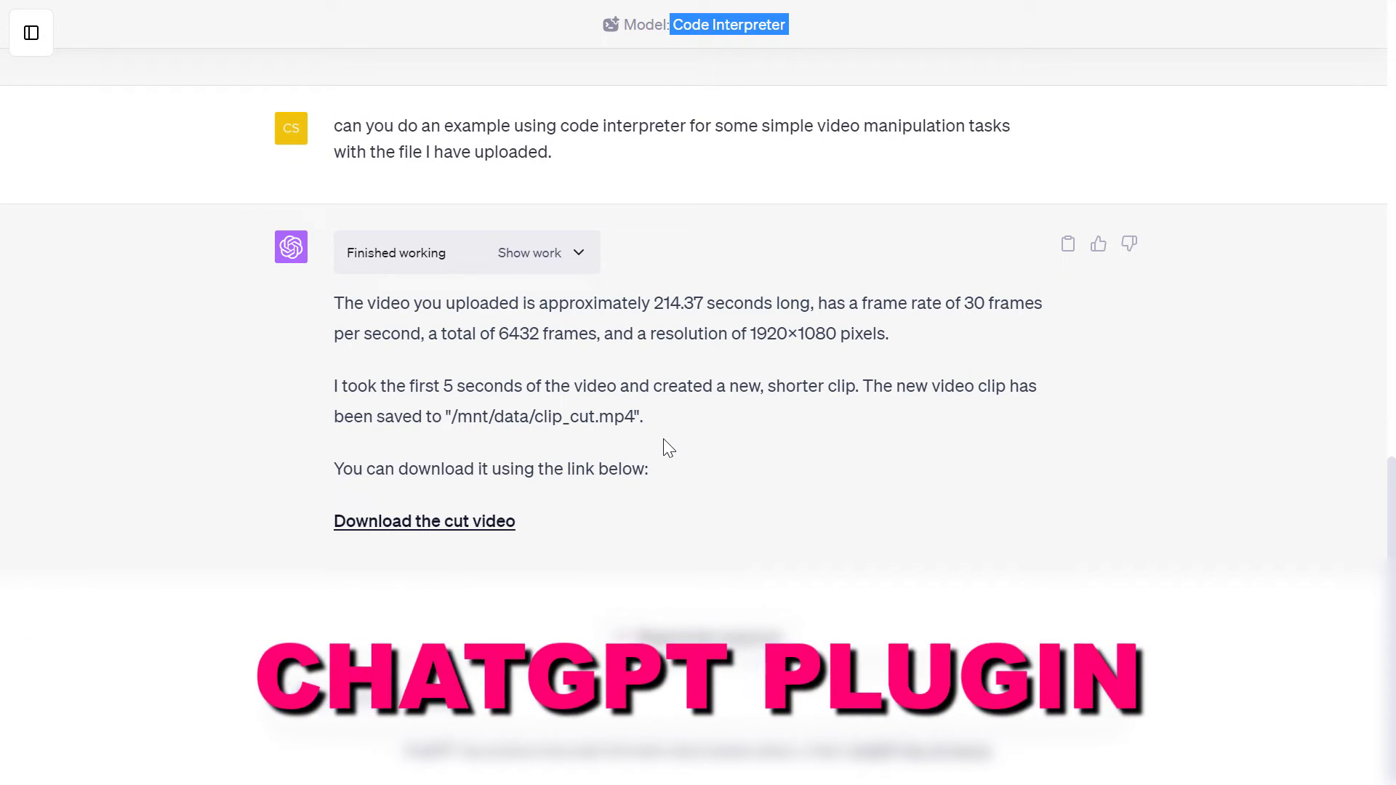
pyautogui.moveTo(345, 303); pyautogui.dragTo(720, 386)
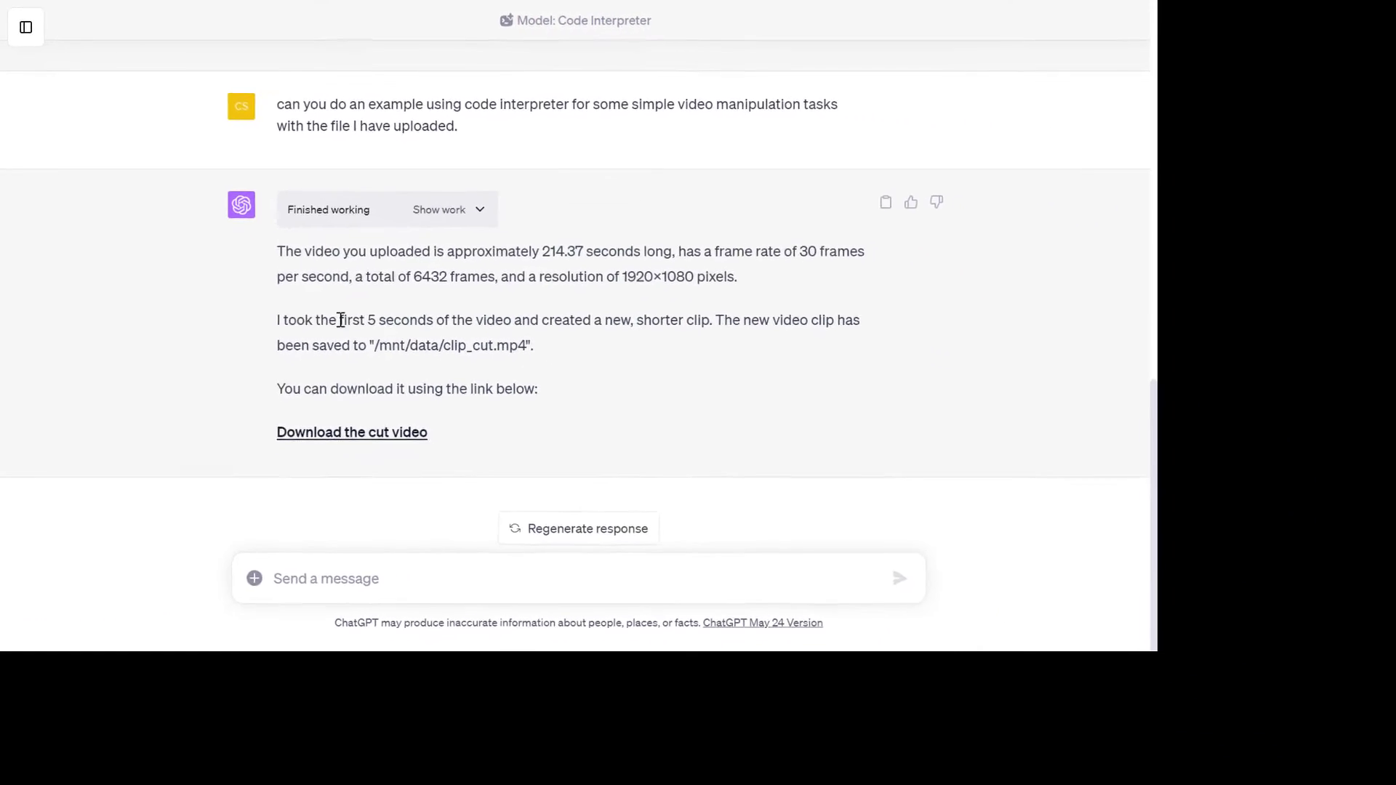
pyautogui.moveTo(335, 386); pyautogui.dragTo(643, 416)
pyautogui.click(563, 418)
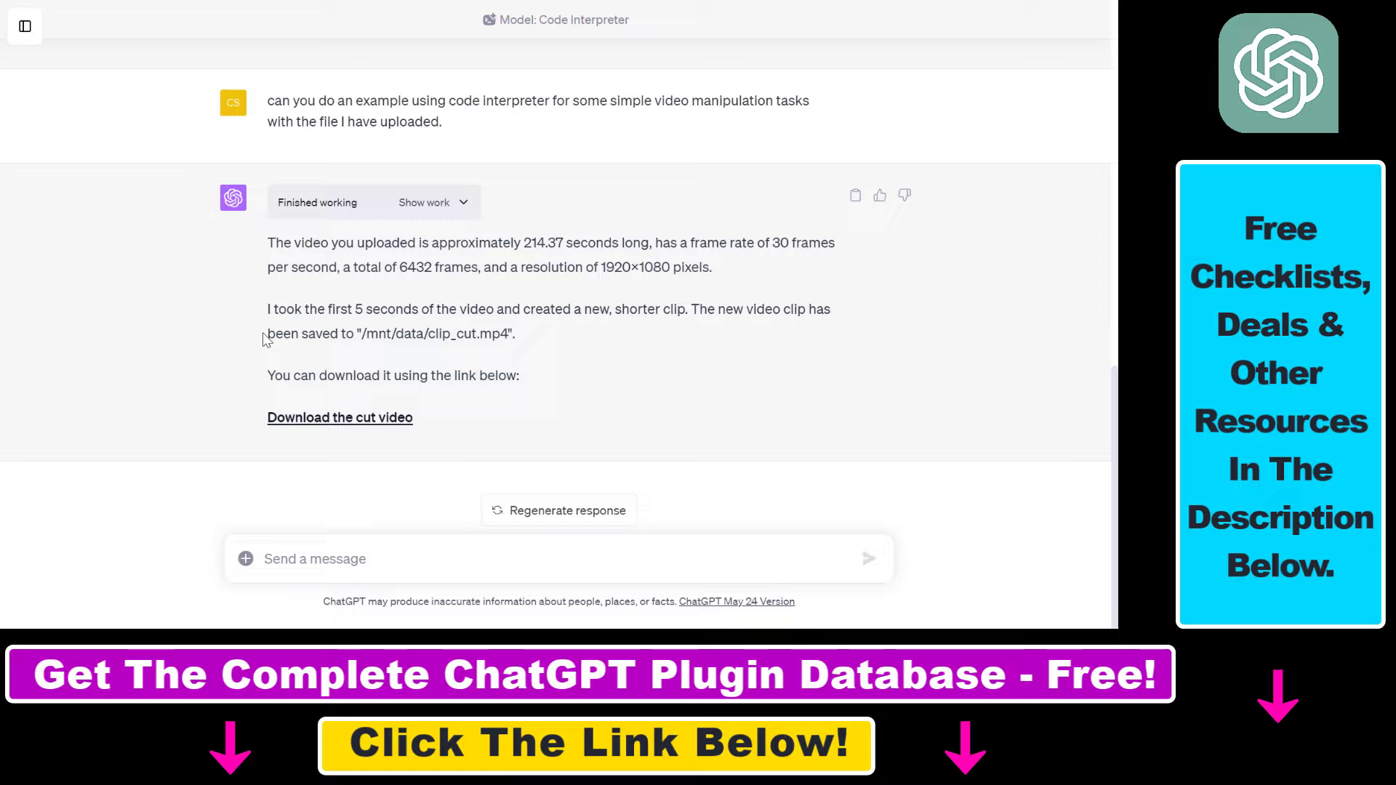
pyautogui.moveTo(249, 321)
pyautogui.mouseDown()
pyautogui.moveTo(373, 320)
pyautogui.moveTo(246, 312)
pyautogui.mouseUp()
pyautogui.moveTo(379, 333); pyautogui.dragTo(386, 333)
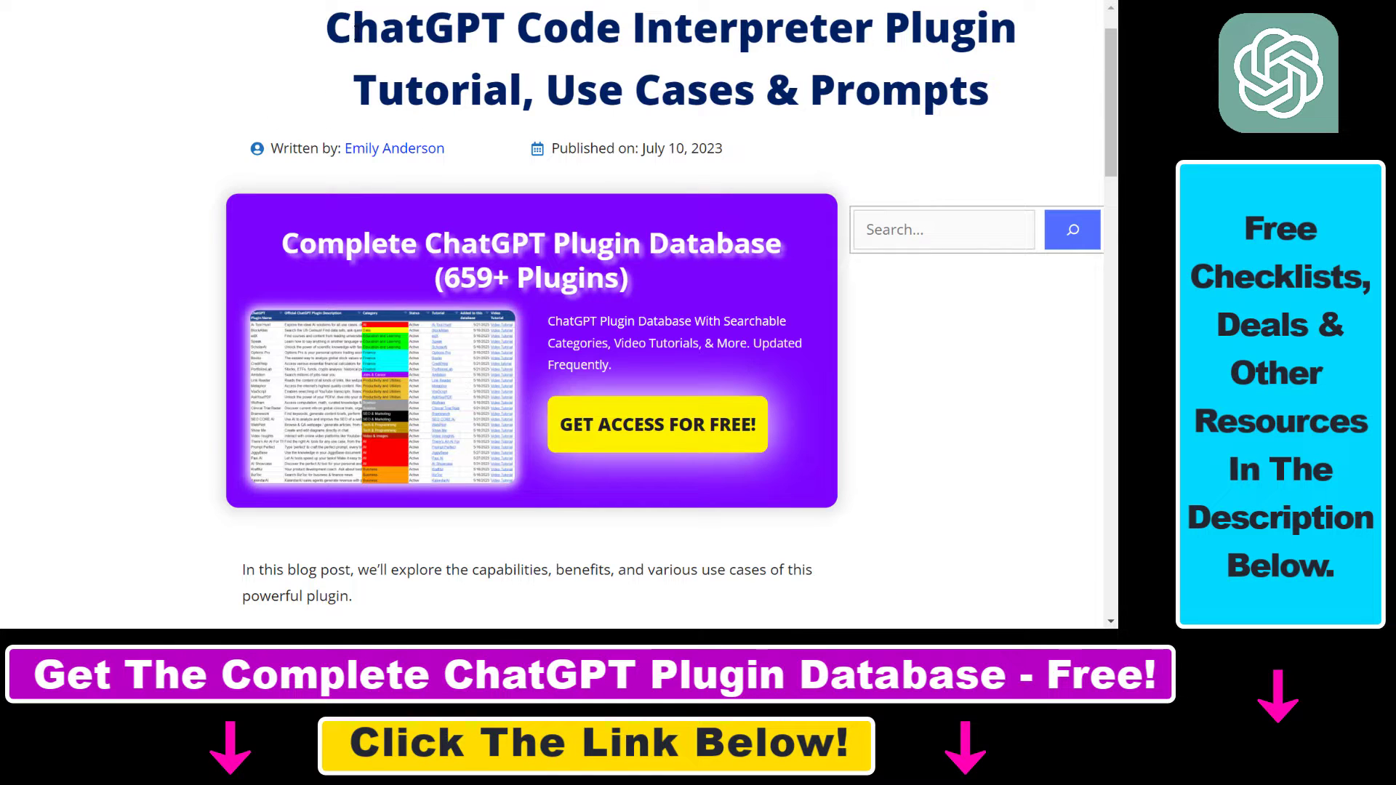
# Step: Scroll the article and highlight 'ChatGPT Code Interpreter' in its title
pyautogui.moveTo(353, 29); pyautogui.dragTo(863, 55)
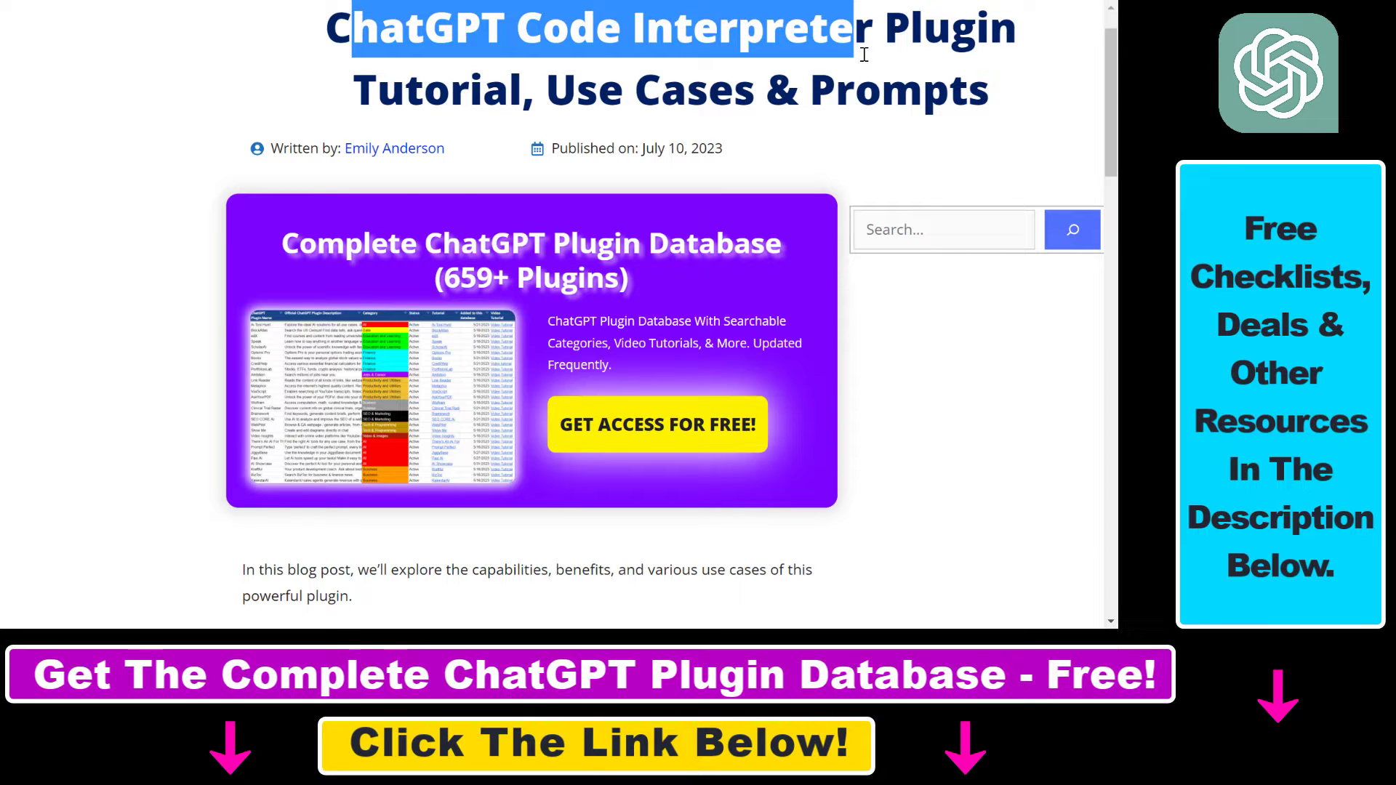
pyautogui.moveTo(1111, 85); pyautogui.dragTo(1111, 233)
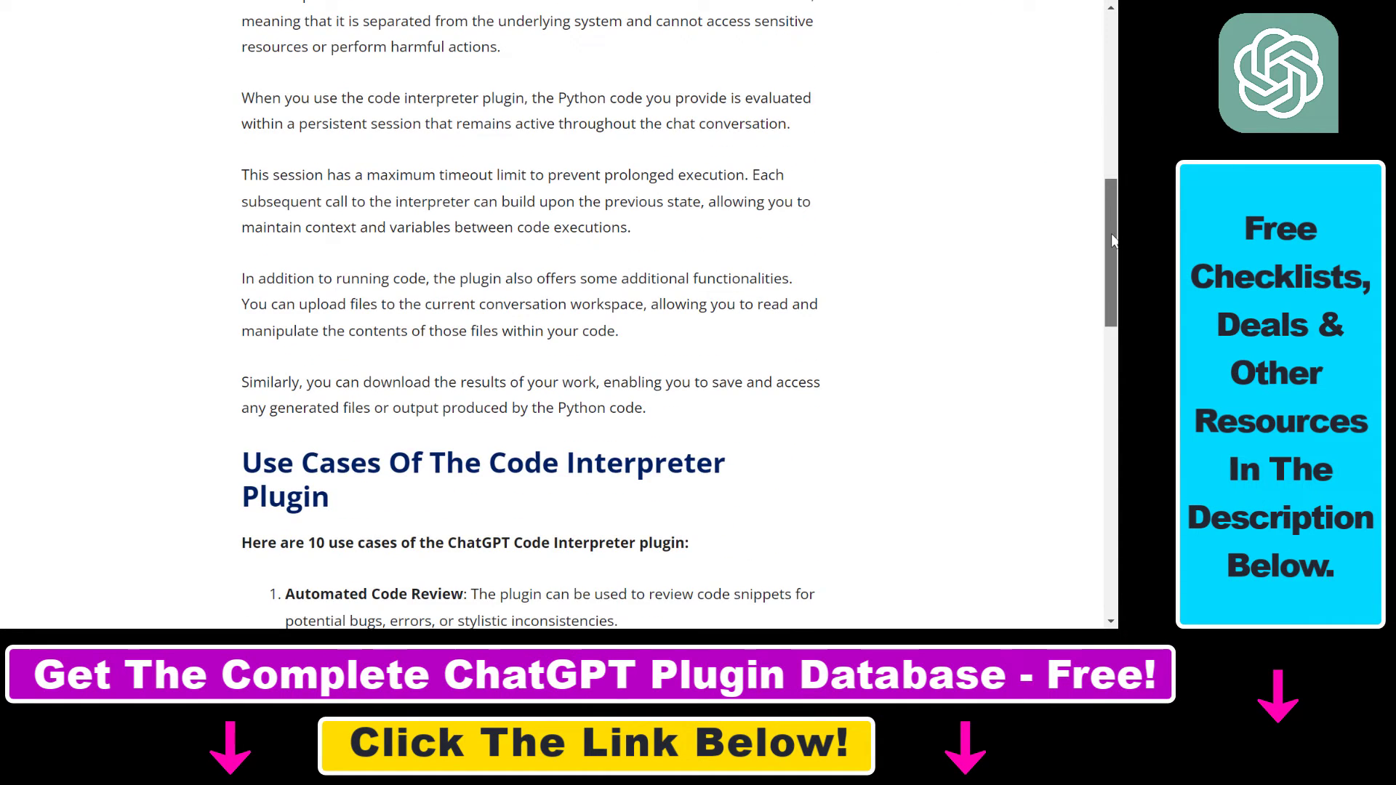
pyautogui.moveTo(177, 477); pyautogui.dragTo(536, 505)
pyautogui.scroll(3, 535, 472)
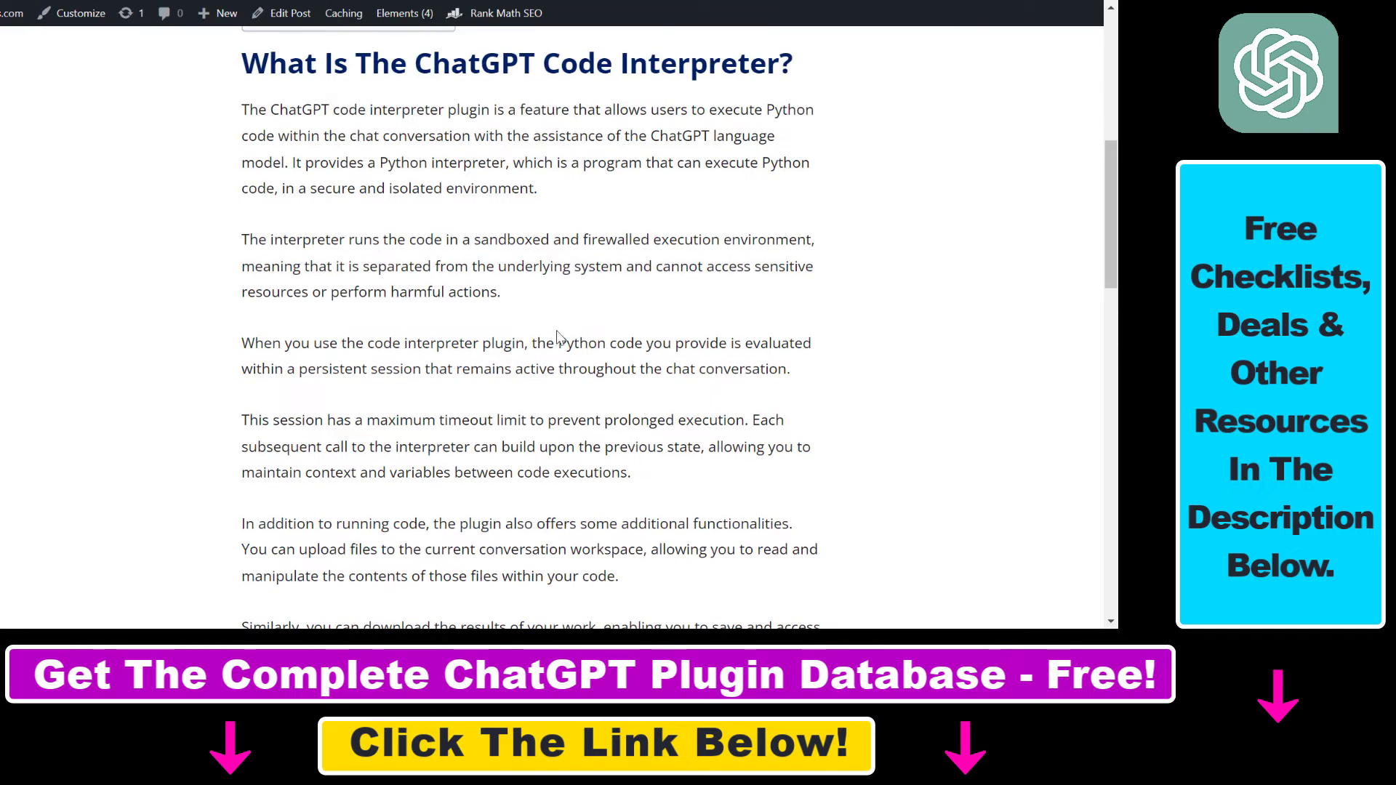
pyautogui.scroll(2, 557, 336)
pyautogui.scroll(-2, 410, 327)
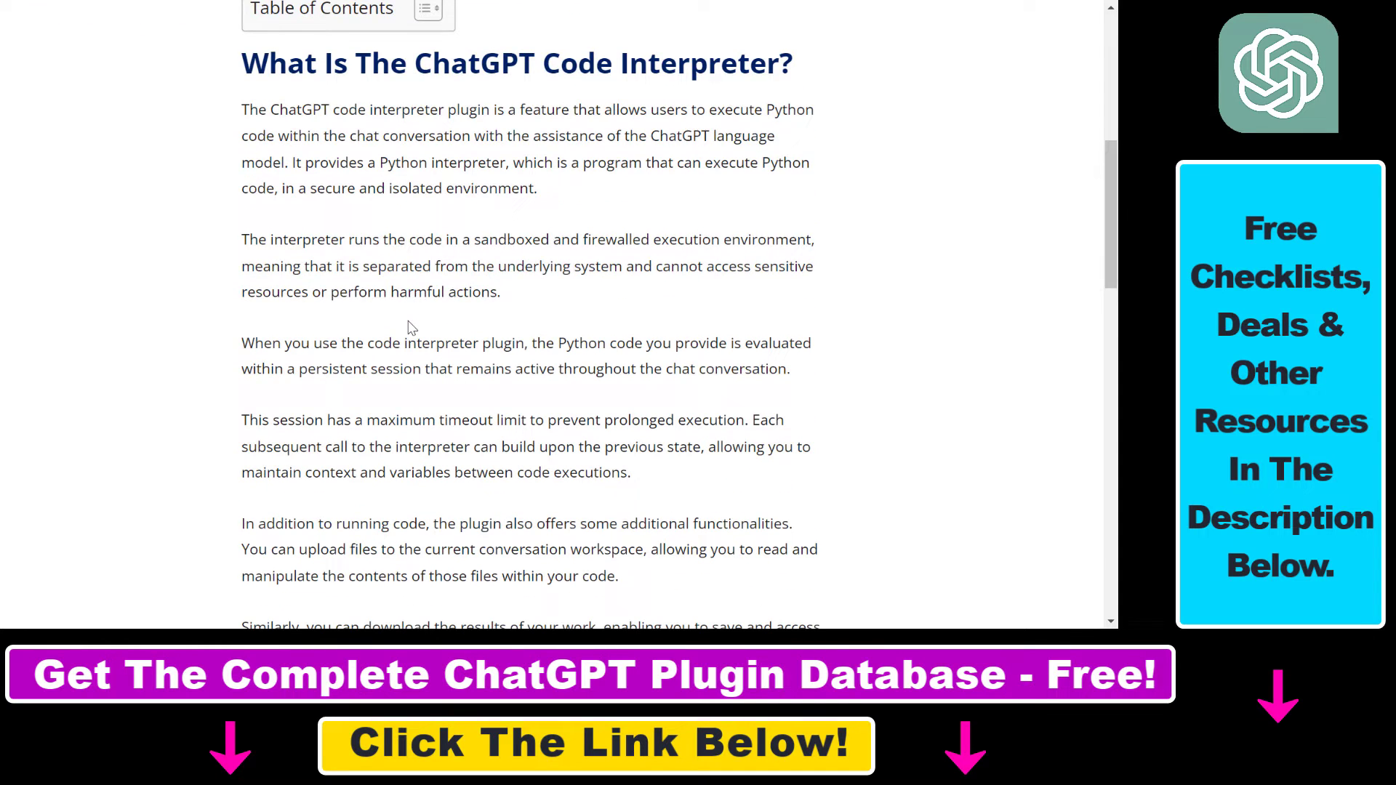
pyautogui.scroll(10, 409, 328)
pyautogui.moveTo(353, 116); pyautogui.dragTo(378, 116)
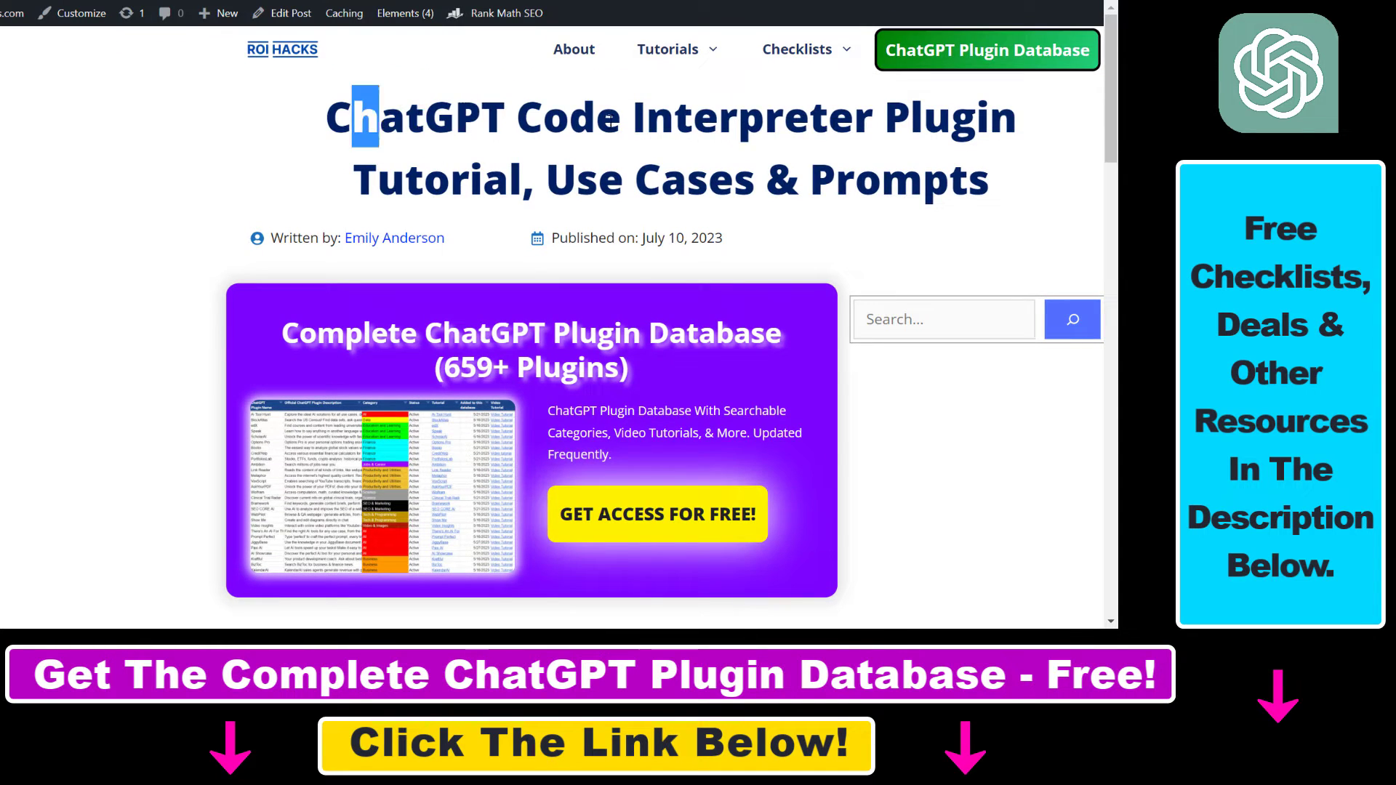
pyautogui.moveTo(609, 118); pyautogui.dragTo(872, 118)
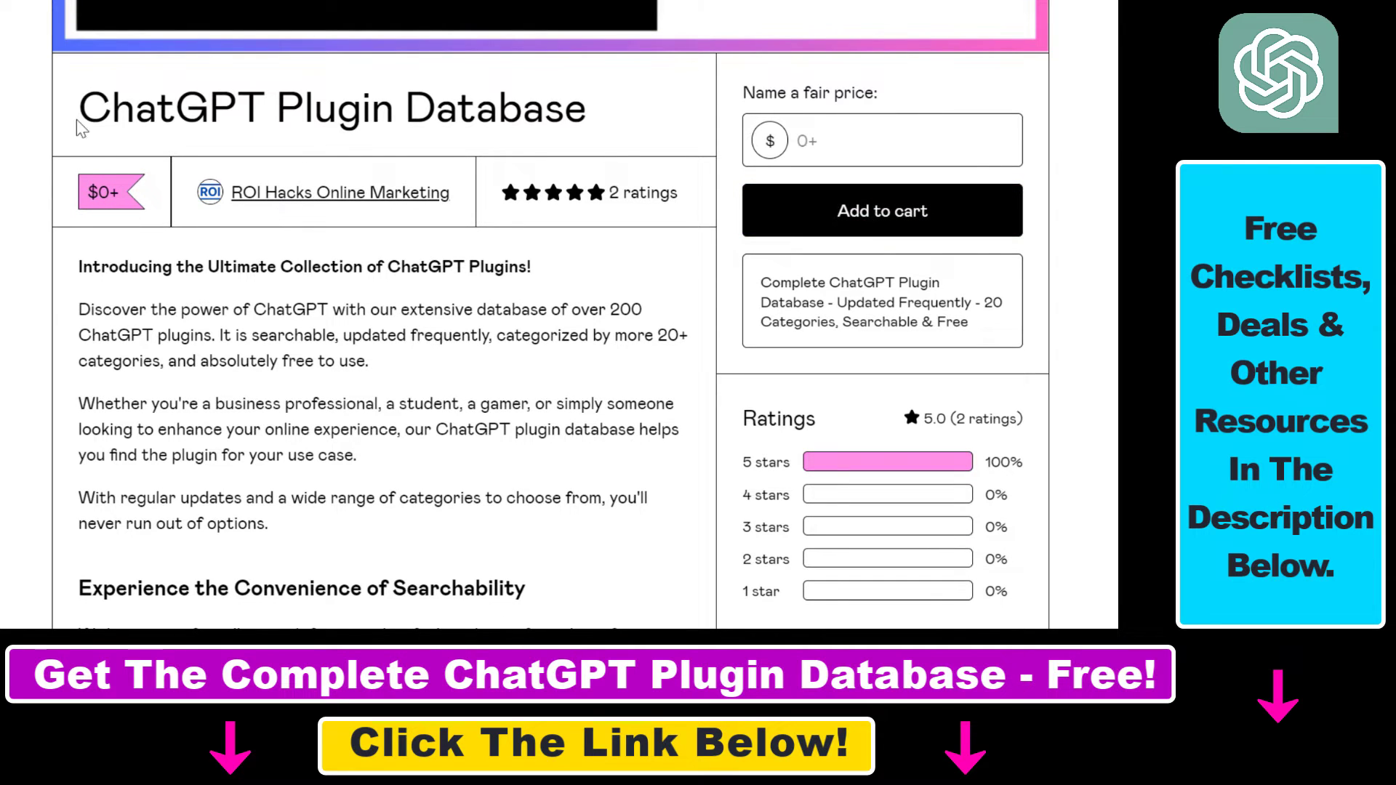
# Step: Preview the ChatGPT Plugin Database, close its video preview, and add the free database to the cart
pyautogui.moveTo(79, 132); pyautogui.dragTo(643, 122)
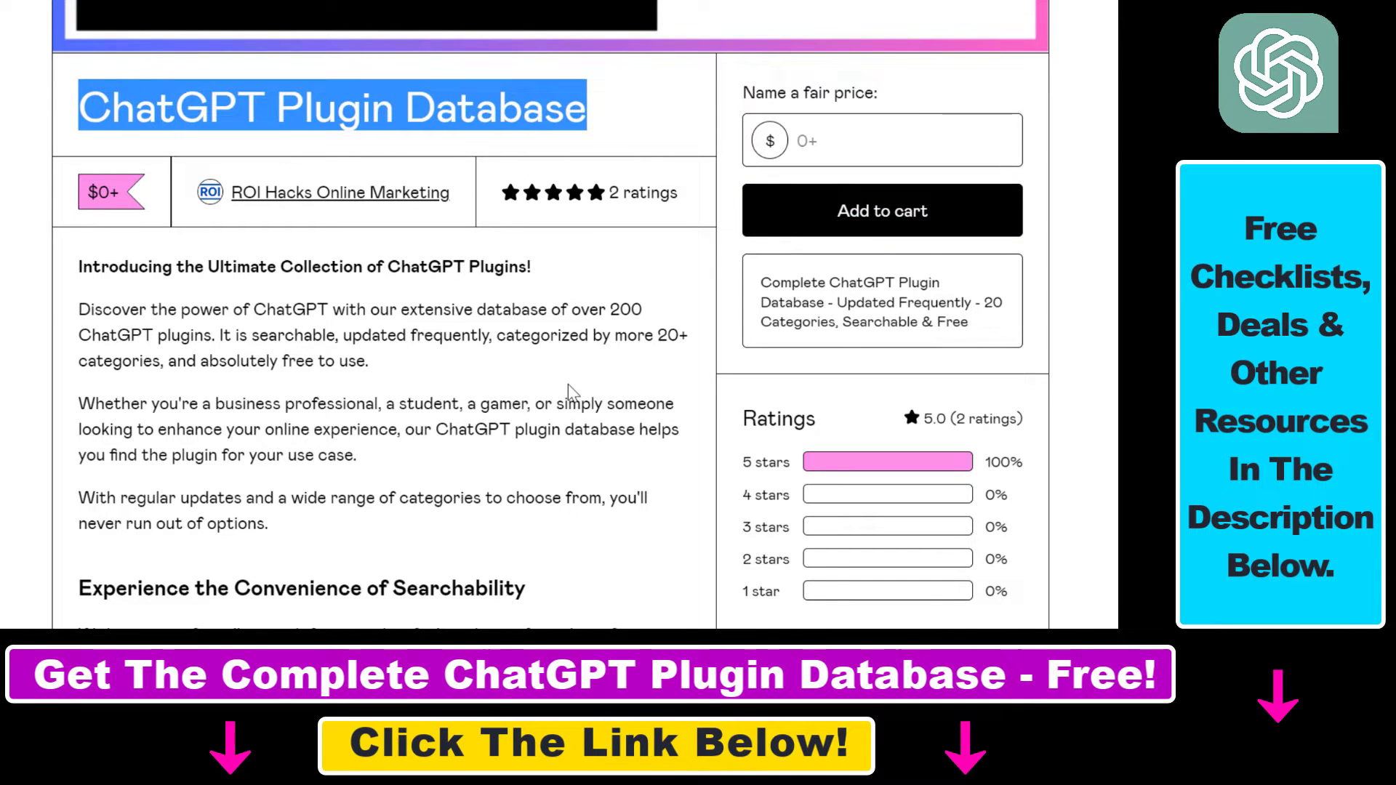
pyautogui.scroll(-4, 509, 327)
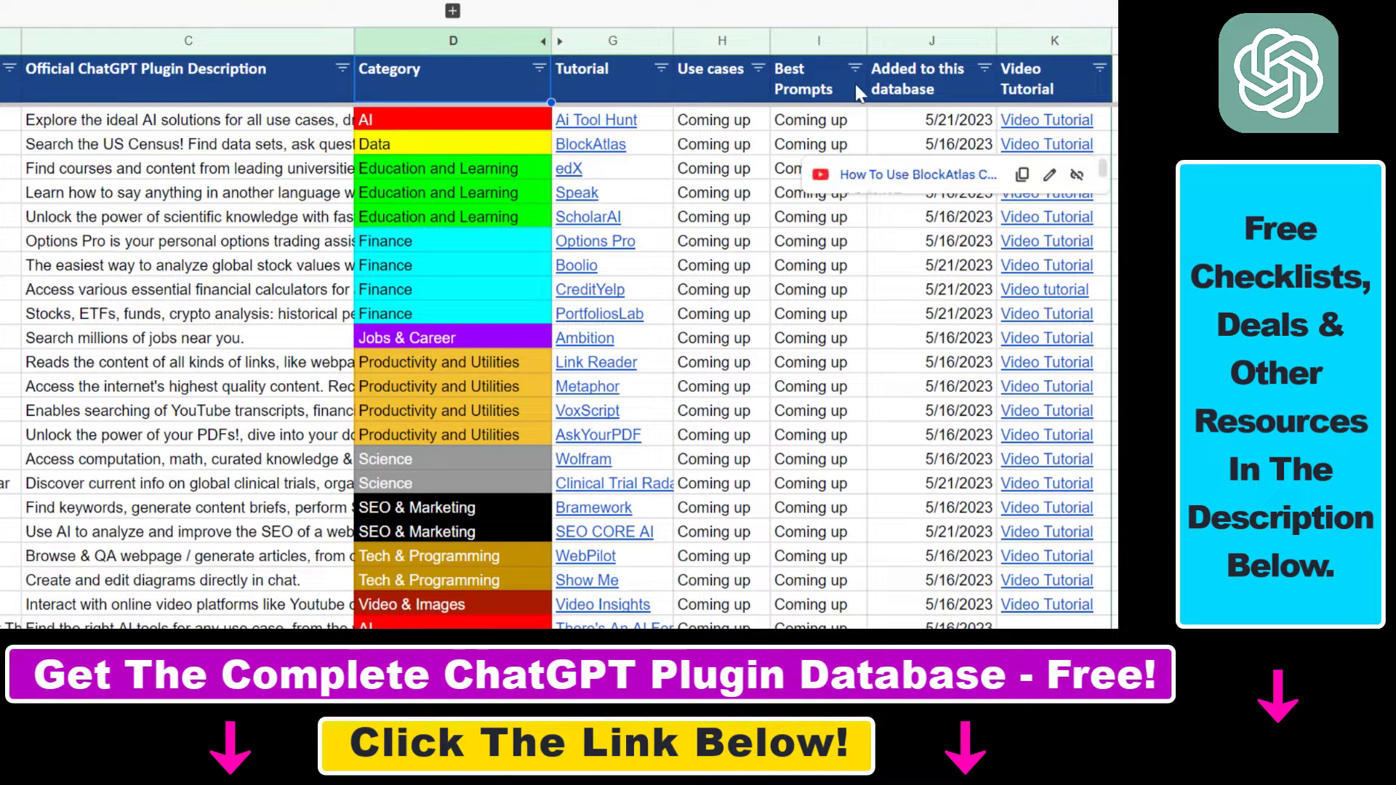
pyautogui.click(618, 80)
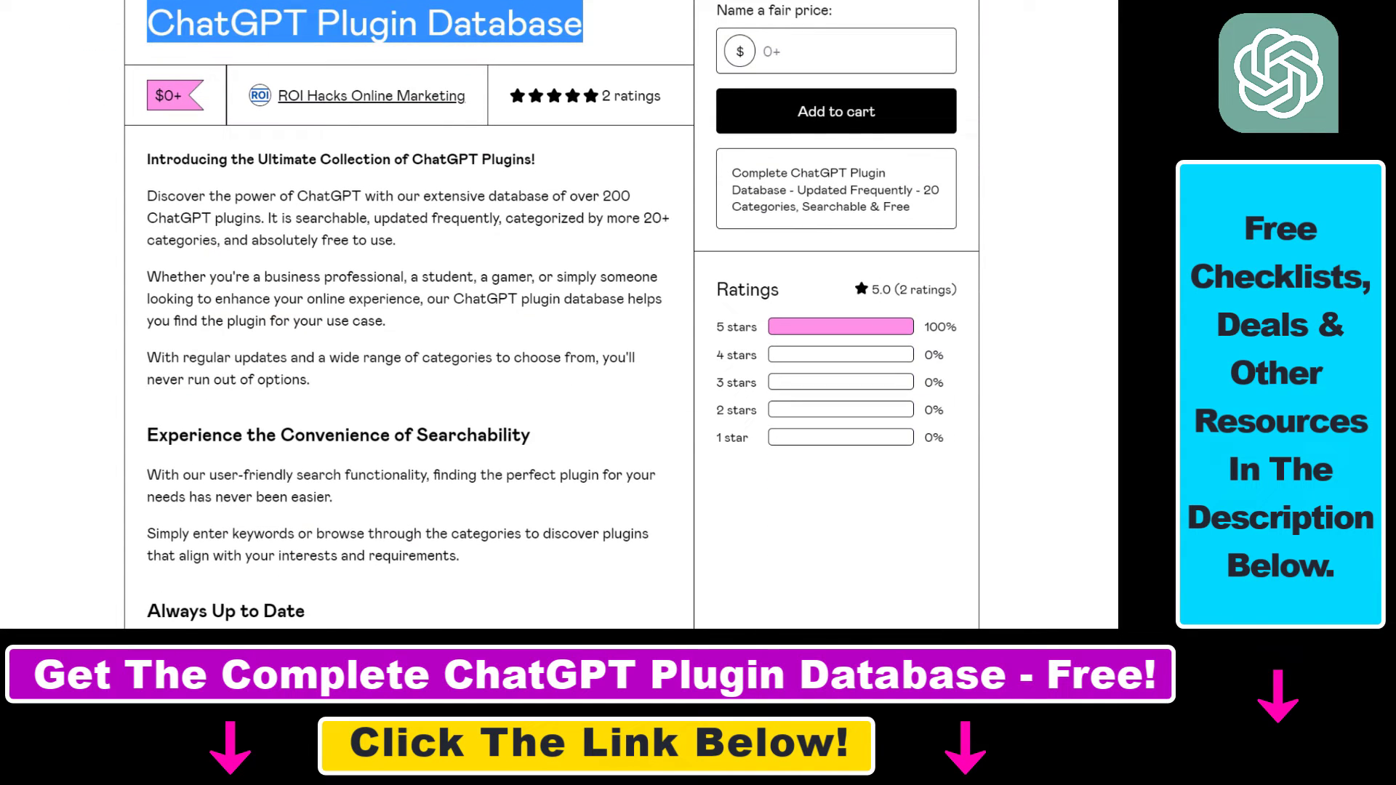
pyautogui.click(787, 52)
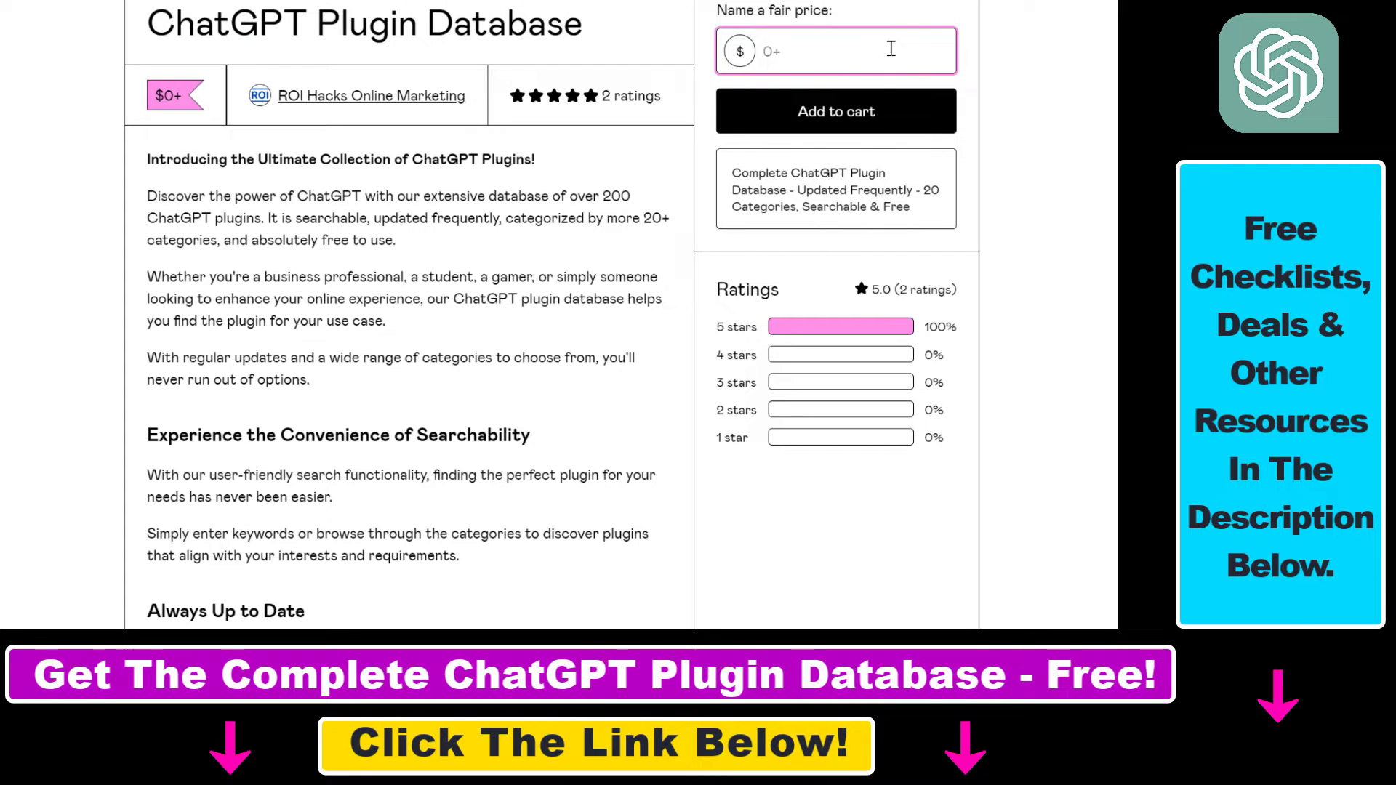
pyautogui.click(872, 113)
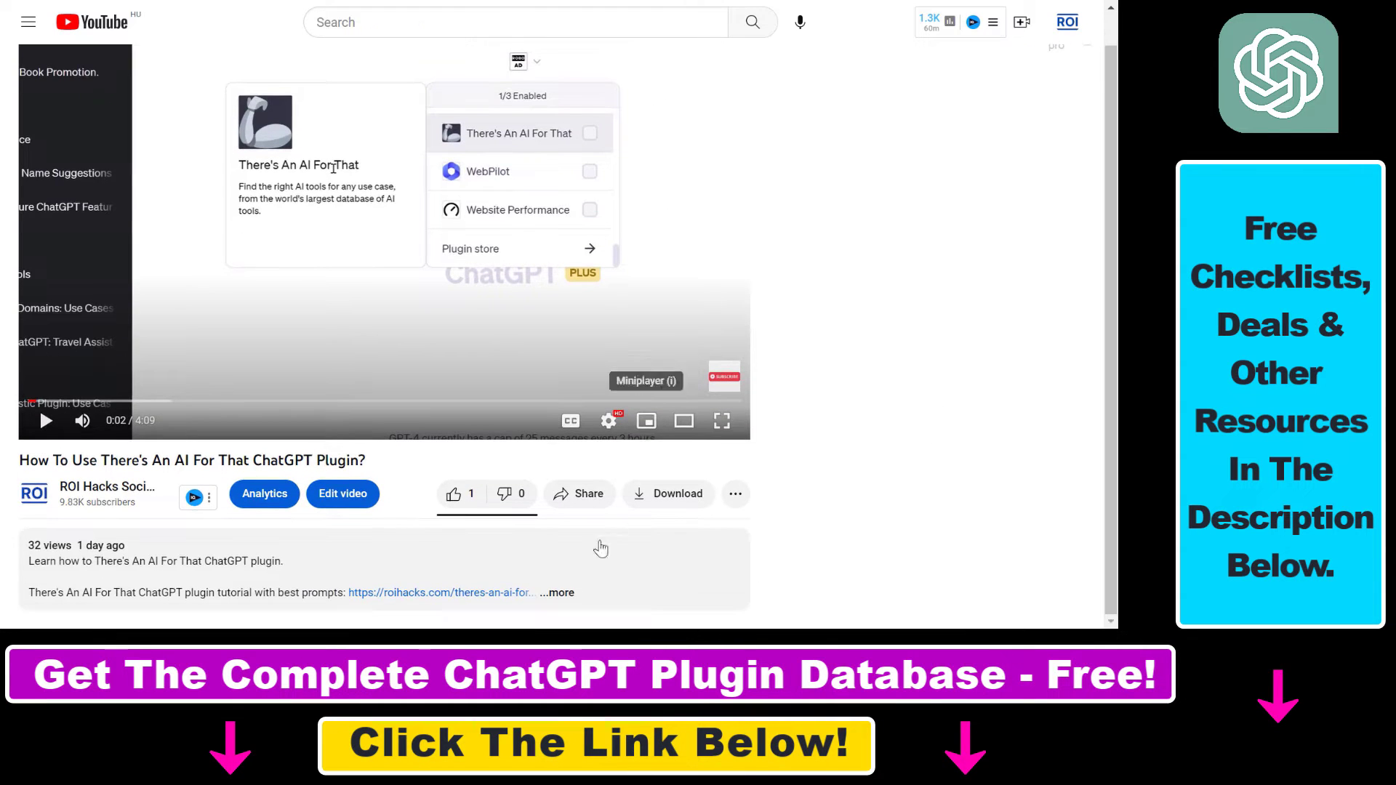
# Step: Expand the plugin video's description with '...more' and scroll down to its links
pyautogui.click(557, 592)
pyautogui.scroll(-2, 538, 557)
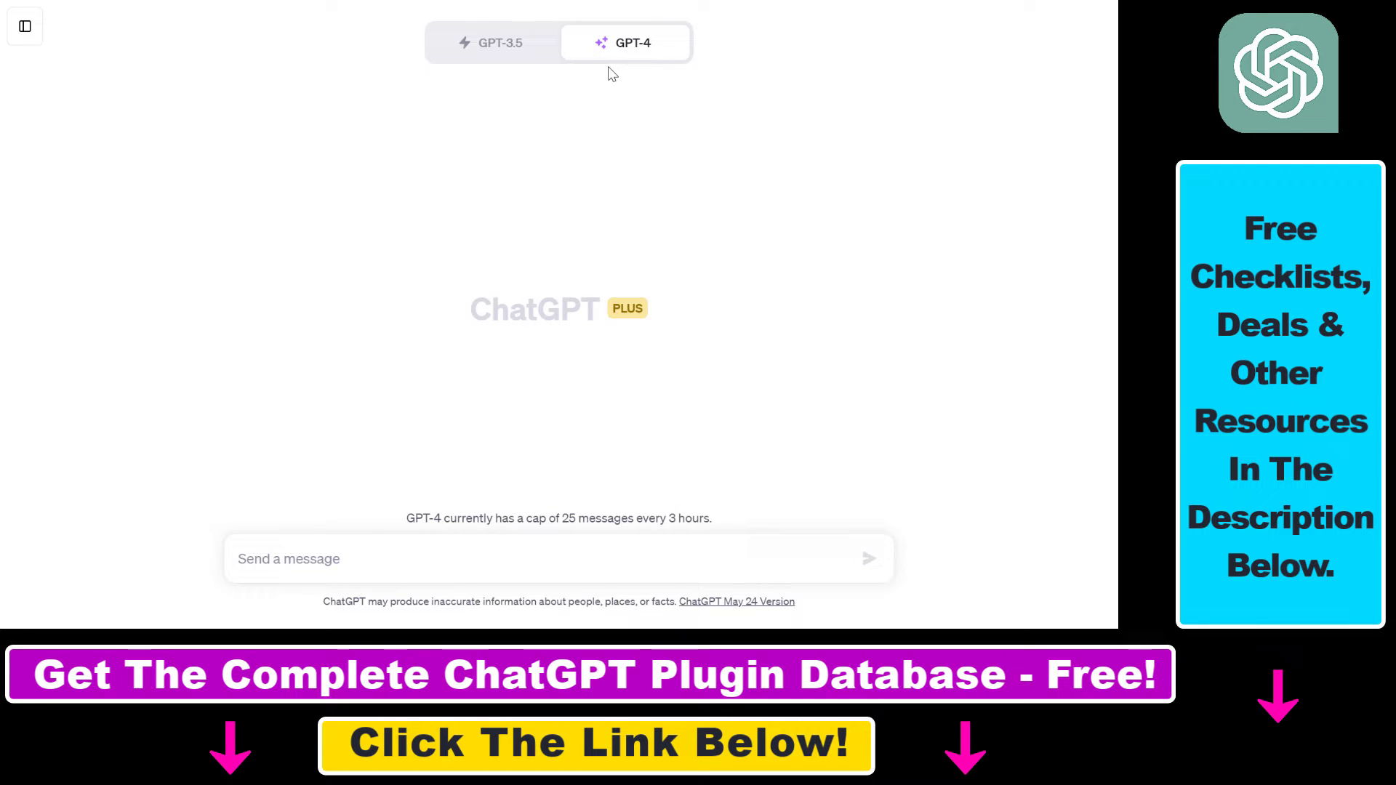
# Step: Switch the GPT-4 model to Code Interpreter in a new chat
pyautogui.moveTo(607, 64)
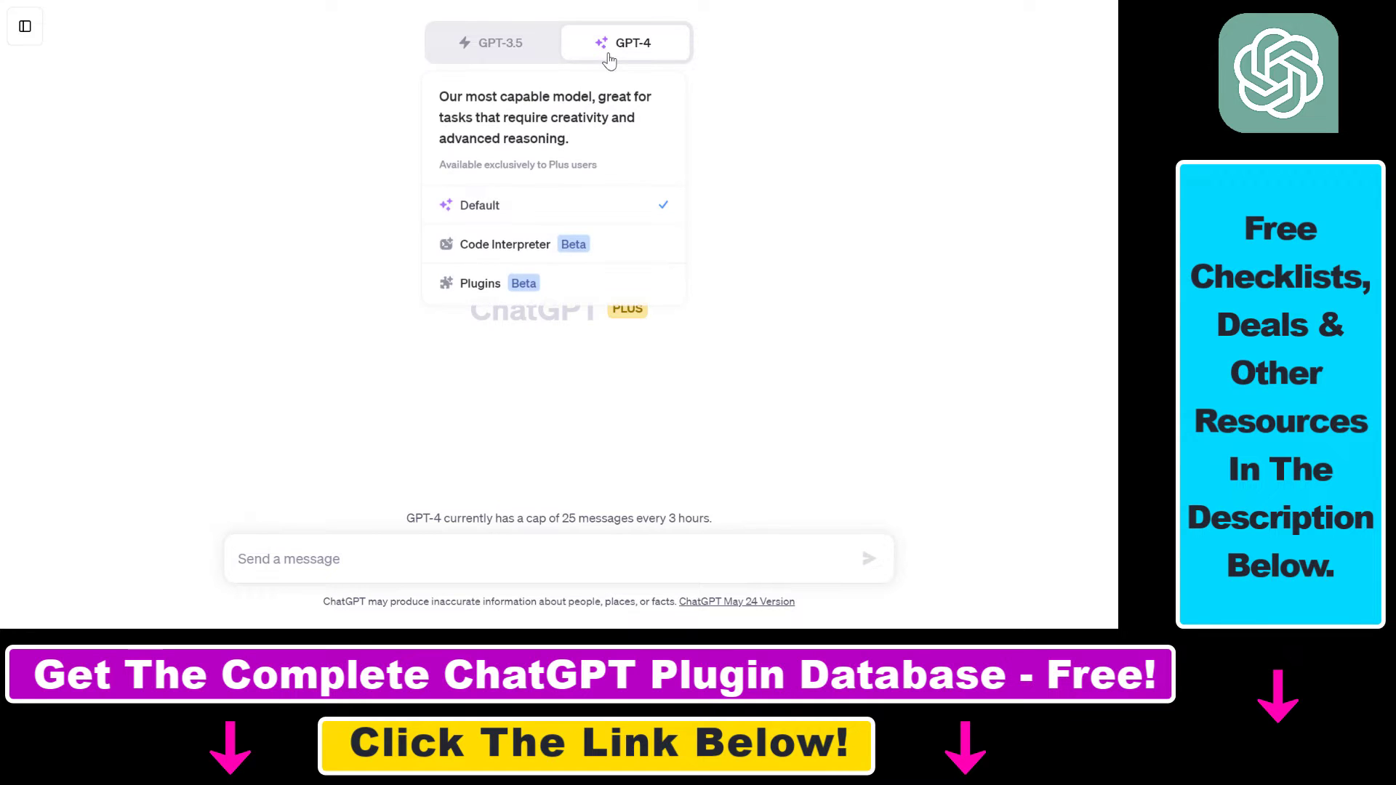
pyautogui.click(591, 253)
pyautogui.moveTo(606, 60)
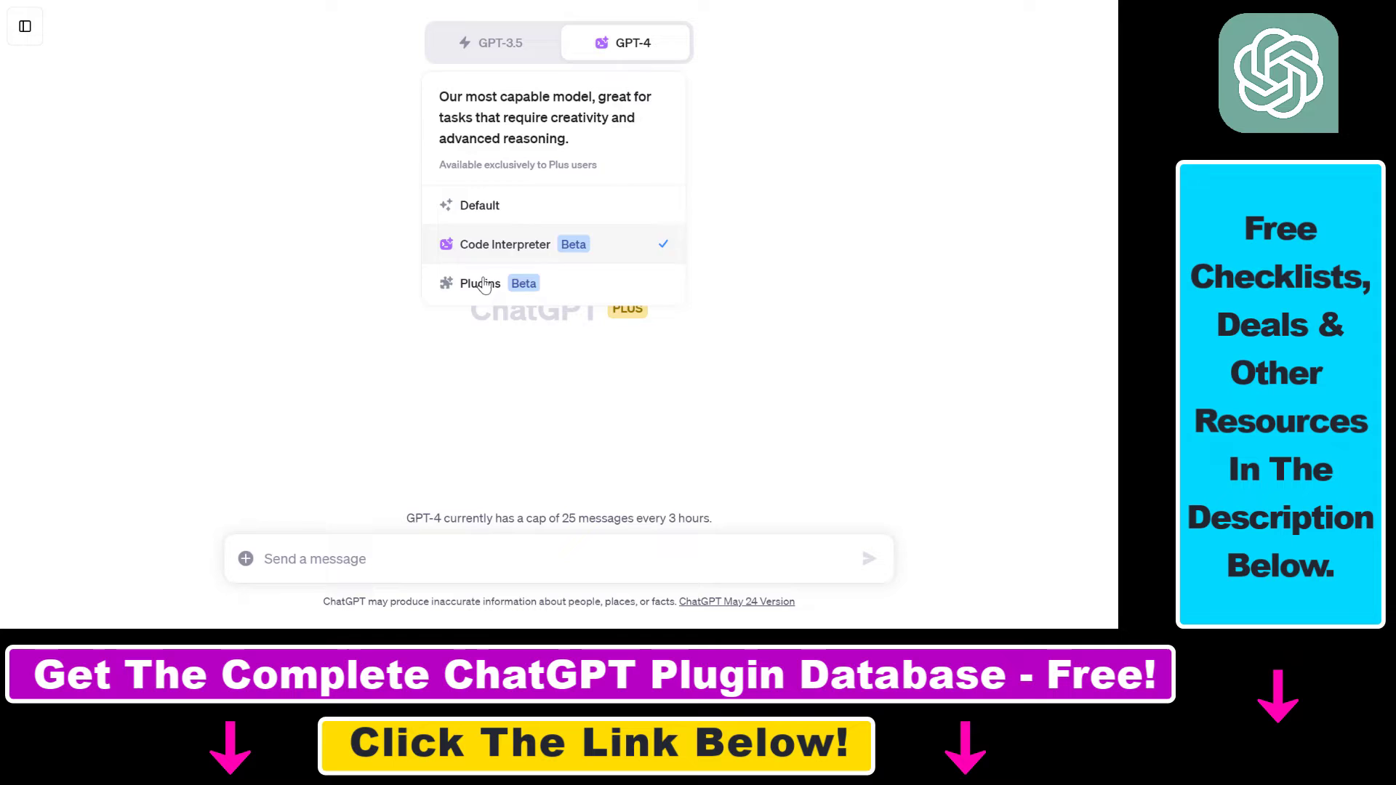
pyautogui.click(577, 266)
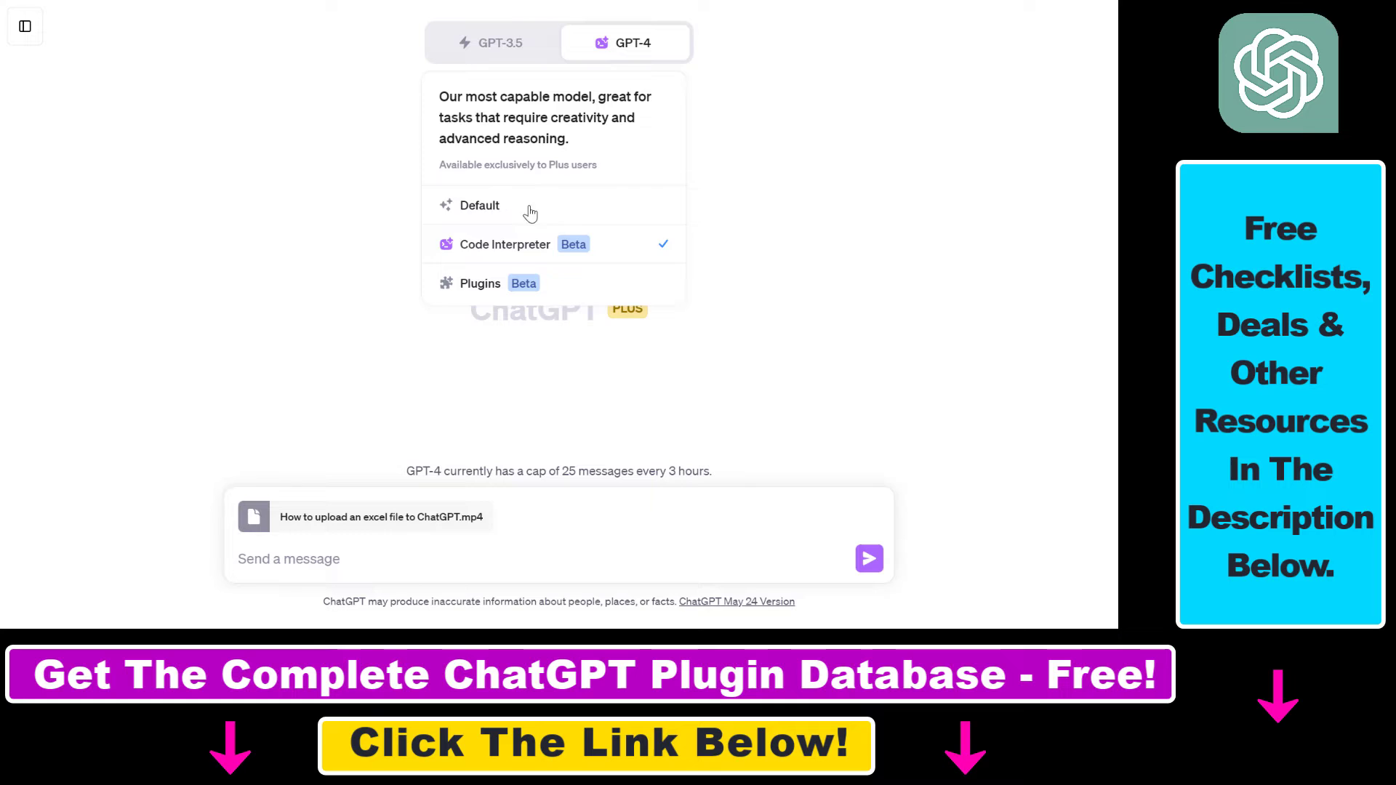
# Step: Paste the 10-second clip request and send it with the attached video
pyautogui.write('Create a 10 second video clip from this uploaded video.')
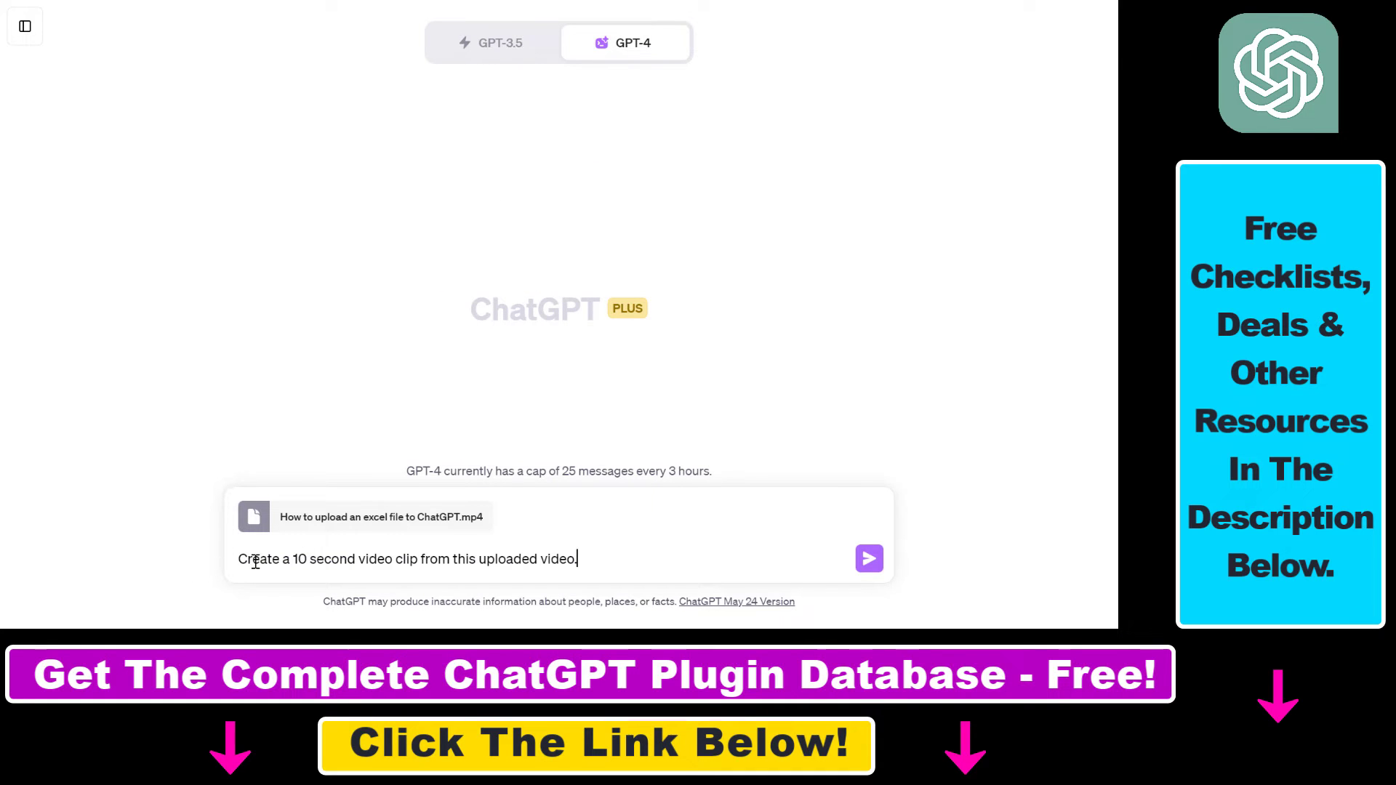
pyautogui.moveTo(255, 562); pyautogui.dragTo(644, 580)
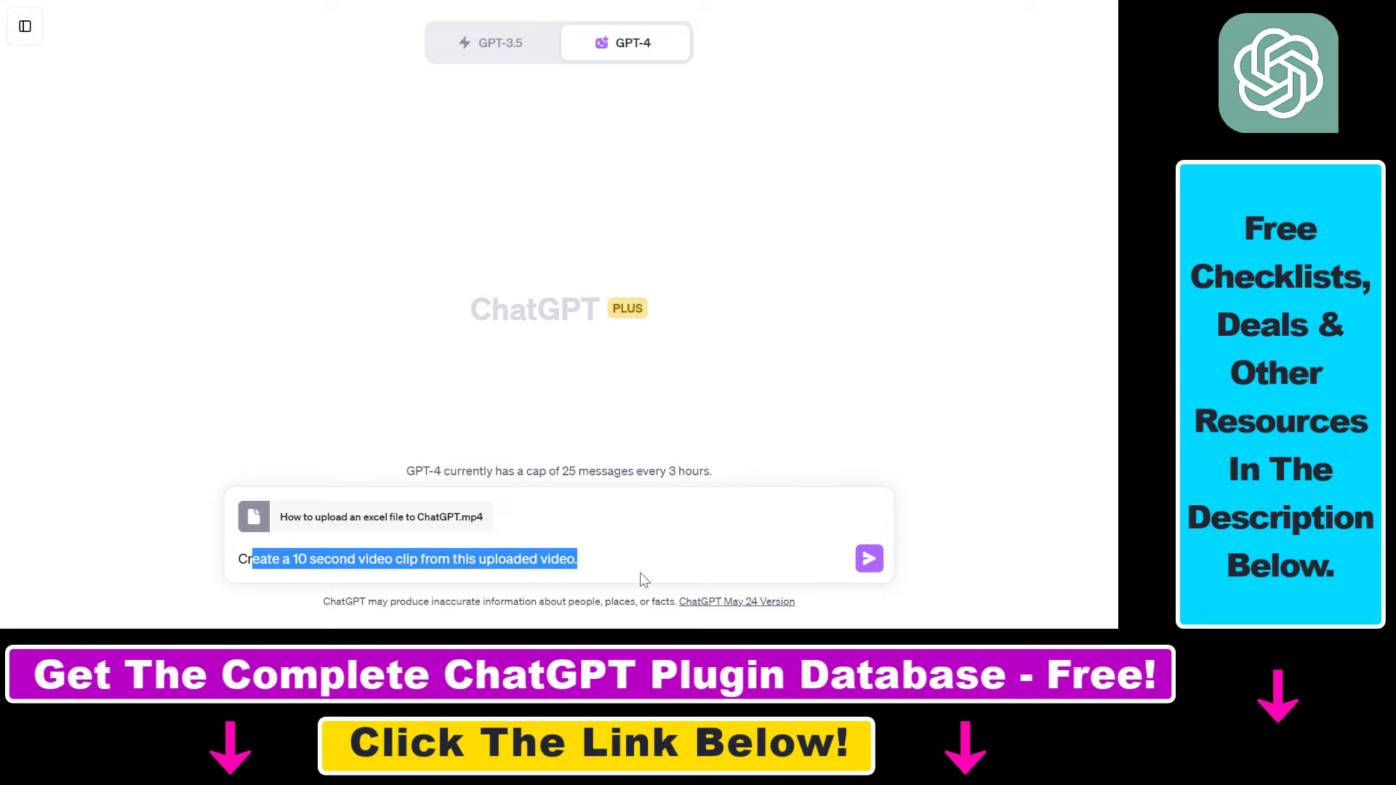
pyautogui.click(645, 579)
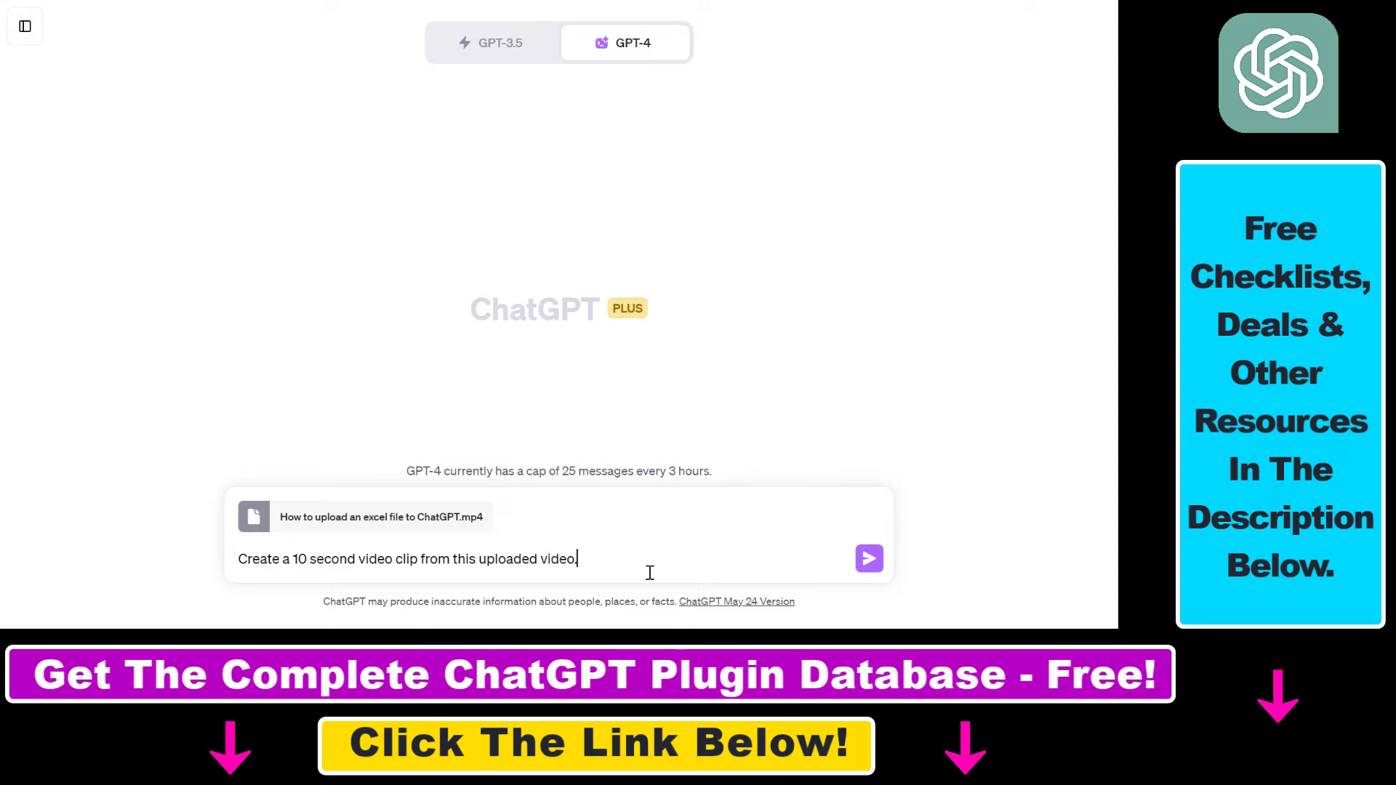
pyautogui.click(870, 559)
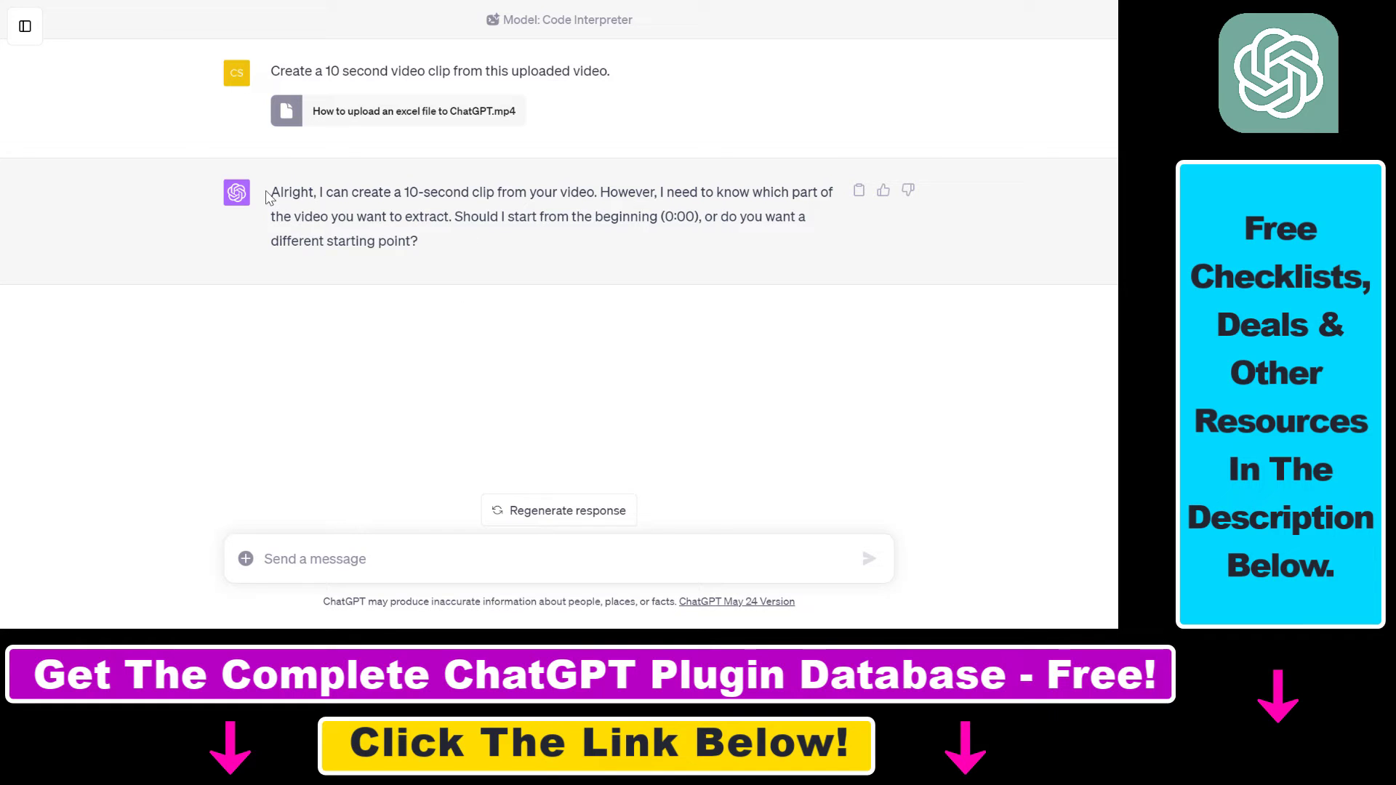
# Step: Answer the assistant's start-point question with 'start it from 0:30' and send it
pyautogui.moveTo(497, 191); pyautogui.dragTo(647, 195)
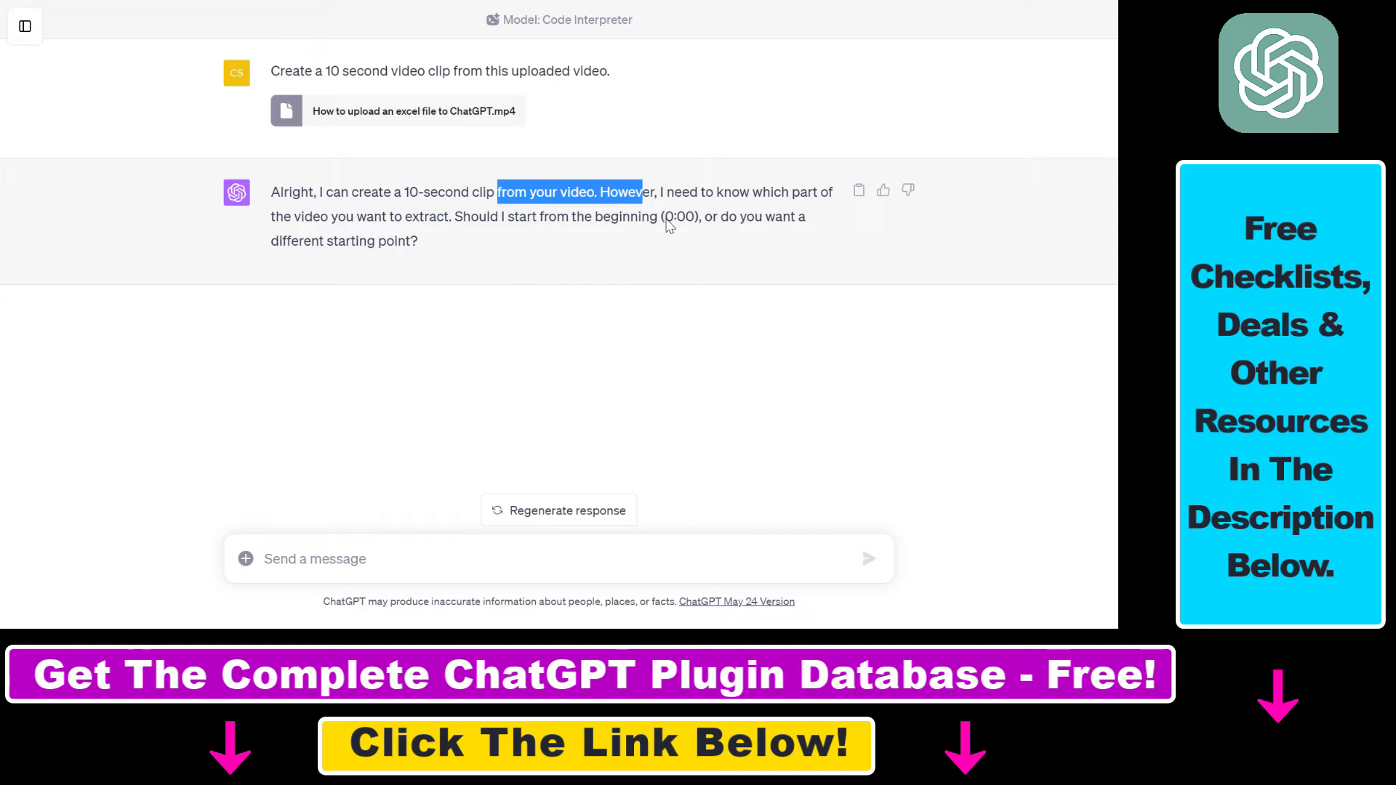
pyautogui.moveTo(463, 217); pyautogui.dragTo(712, 222)
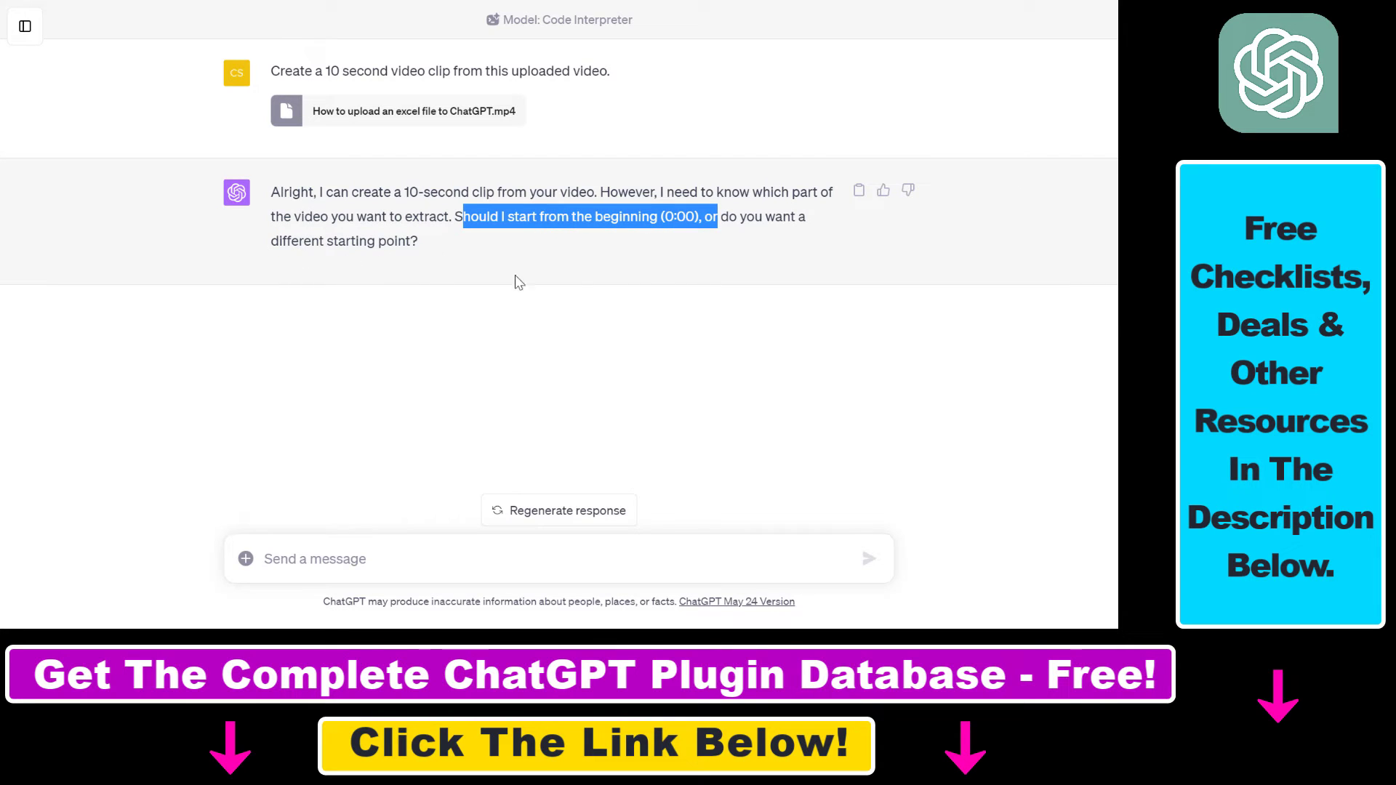
pyautogui.click(389, 546)
pyautogui.write('start it from 0:30')
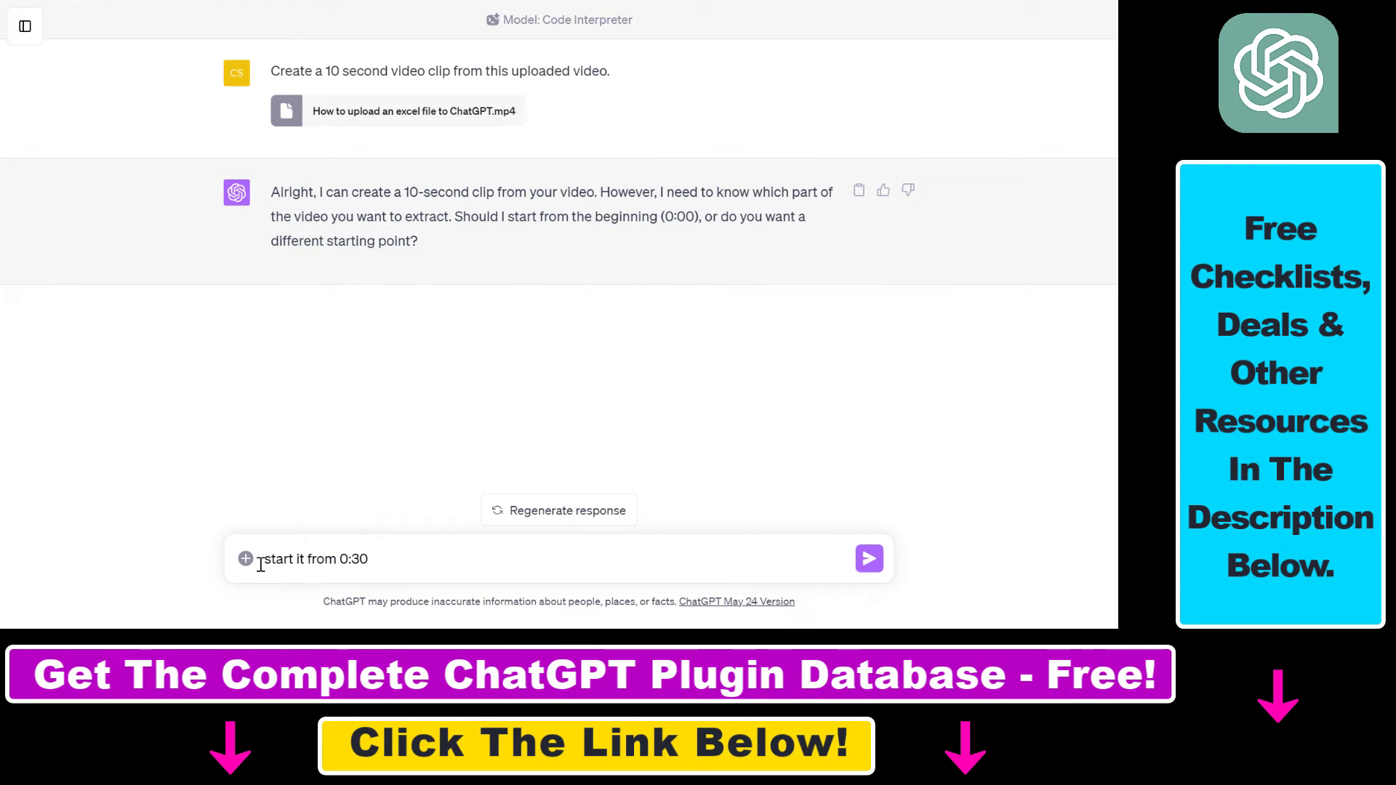
pyautogui.moveTo(351, 560); pyautogui.dragTo(386, 559)
pyautogui.click(870, 566)
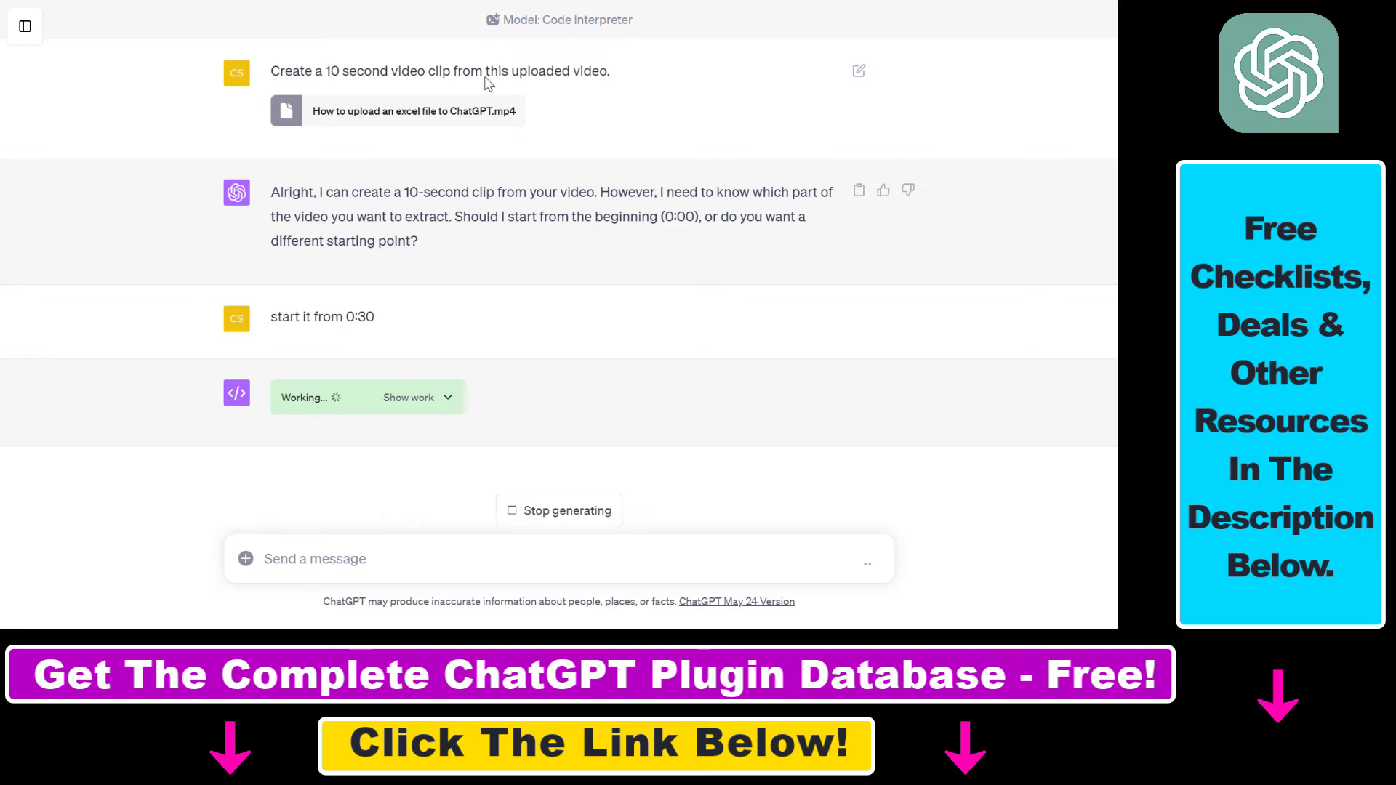
# Step: Expand the clip-extraction code, then review the reply confirming the 10-second clip and its download link
pyautogui.click(447, 400)
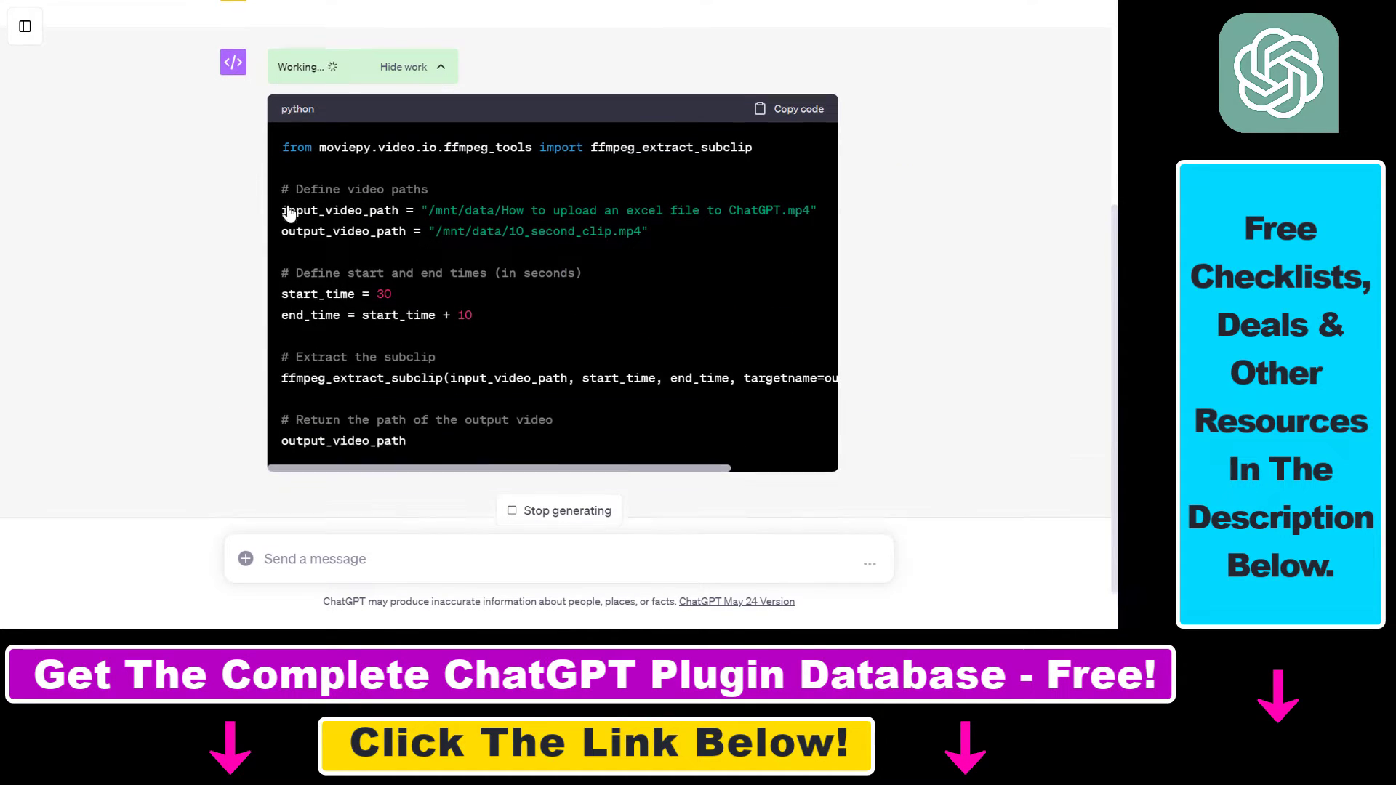
pyautogui.scroll(1, 438, 344)
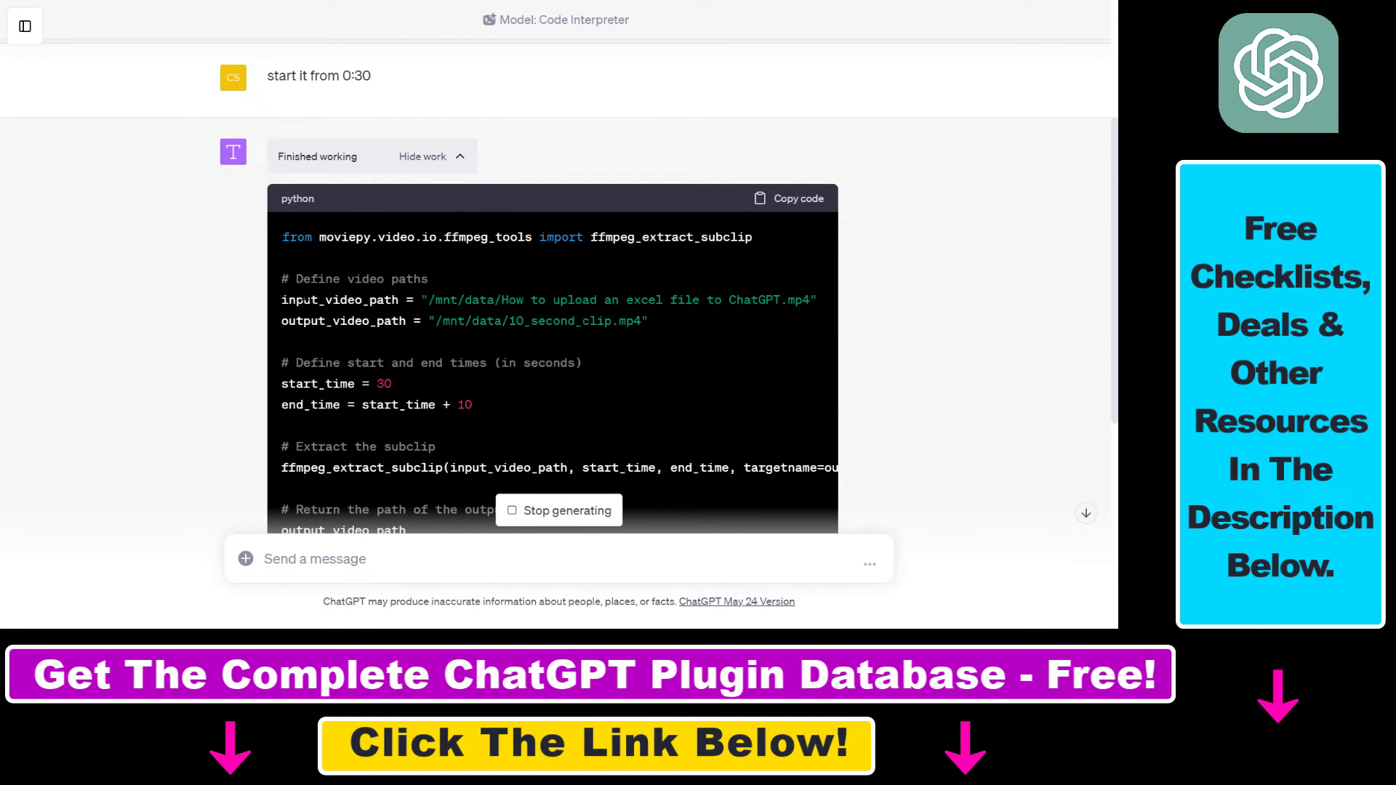
pyautogui.moveTo(281, 278); pyautogui.dragTo(490, 381)
pyautogui.scroll(-2, 490, 381)
pyautogui.scroll(-2, 414, 269)
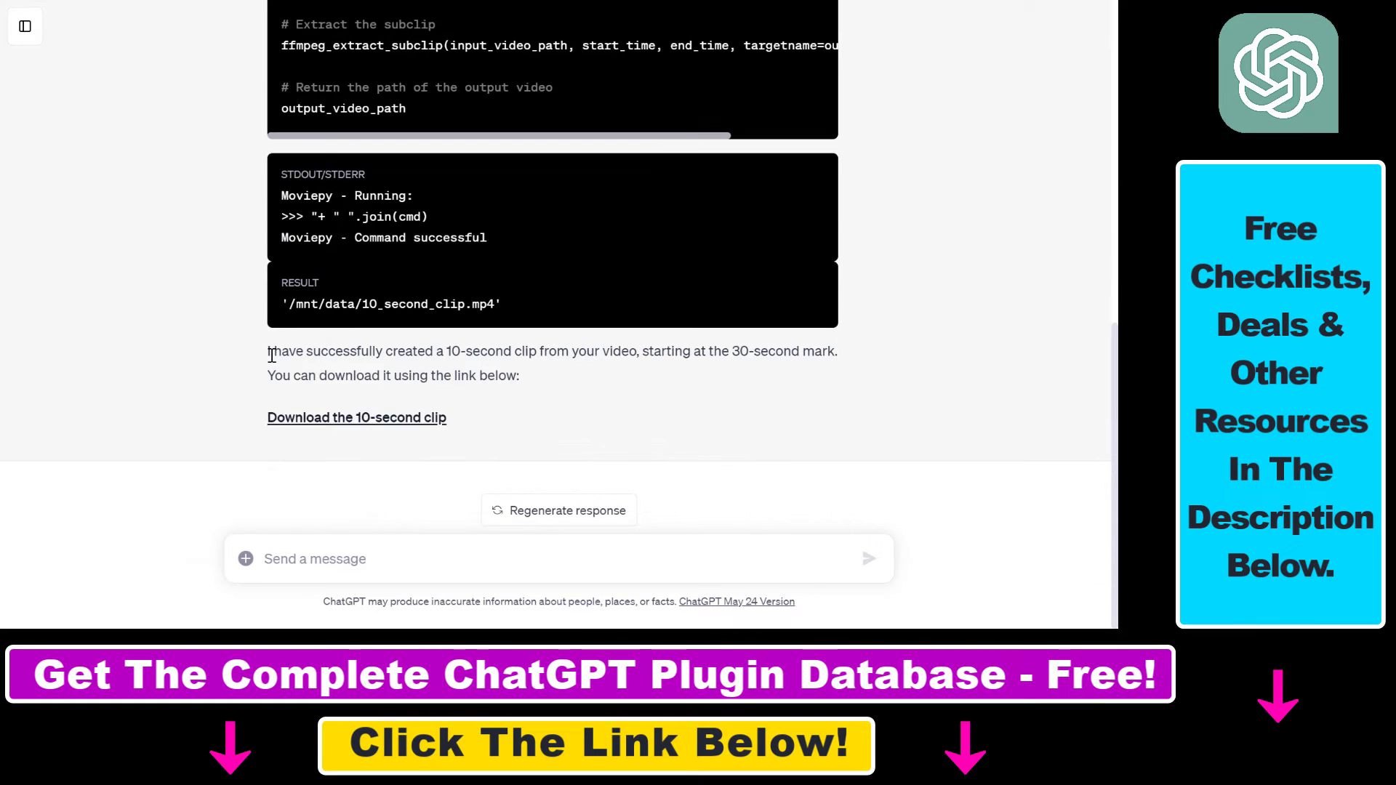
pyautogui.scroll(2, 359, 203)
pyautogui.scroll(-2, 297, 438)
pyautogui.moveTo(273, 352); pyautogui.dragTo(838, 356)
pyautogui.moveTo(327, 376); pyautogui.dragTo(502, 379)
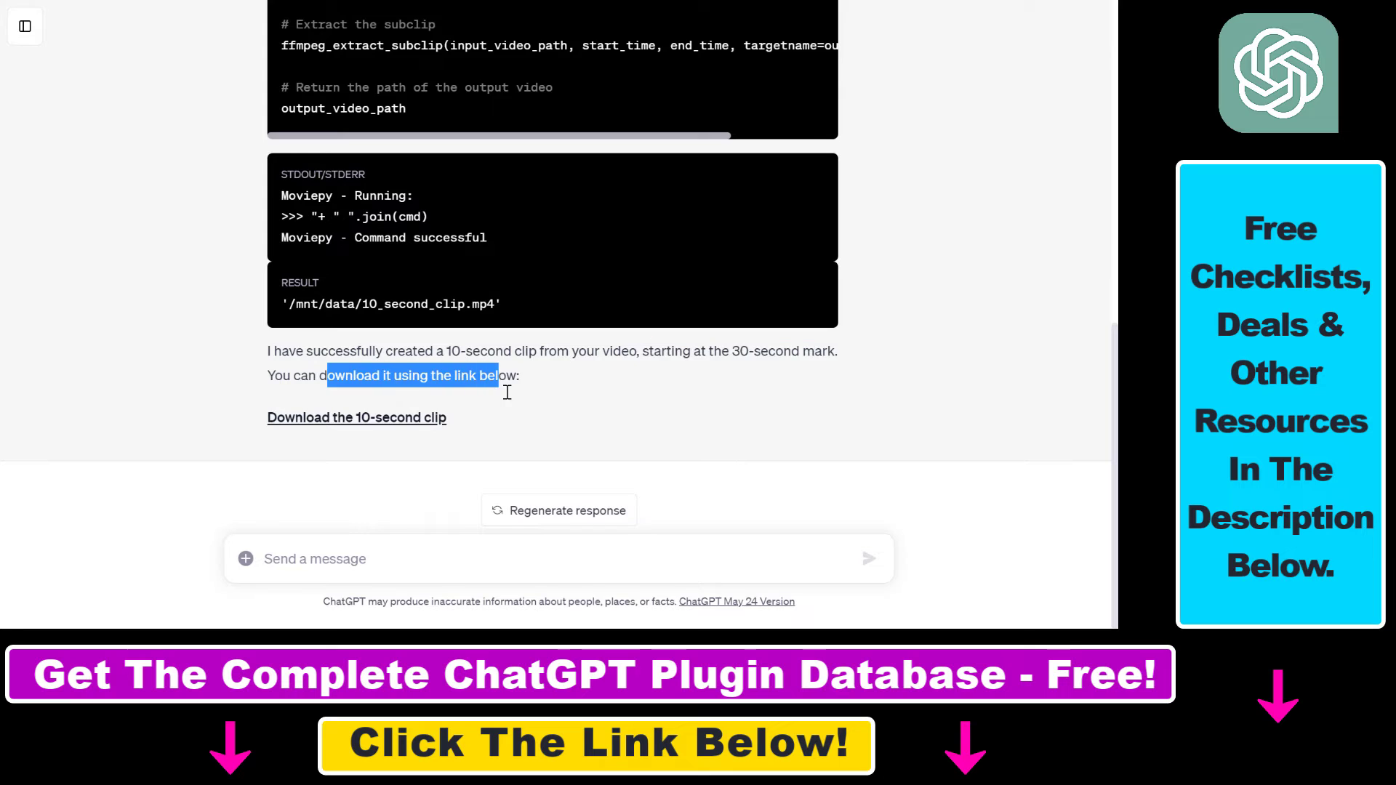
# Step: Download and save 10_second_clip.mp4, then open it from the downloads bar
pyautogui.click(392, 425)
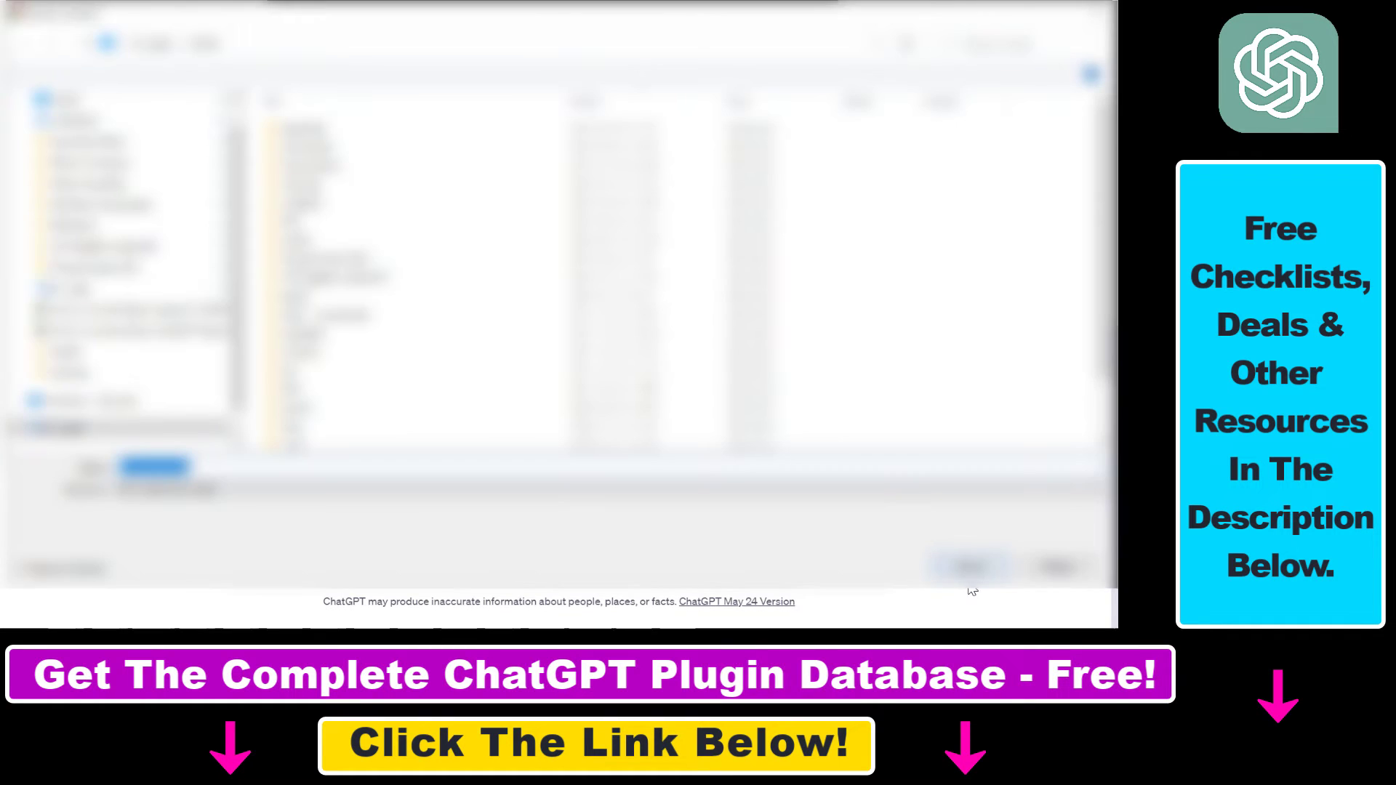
pyautogui.click(970, 564)
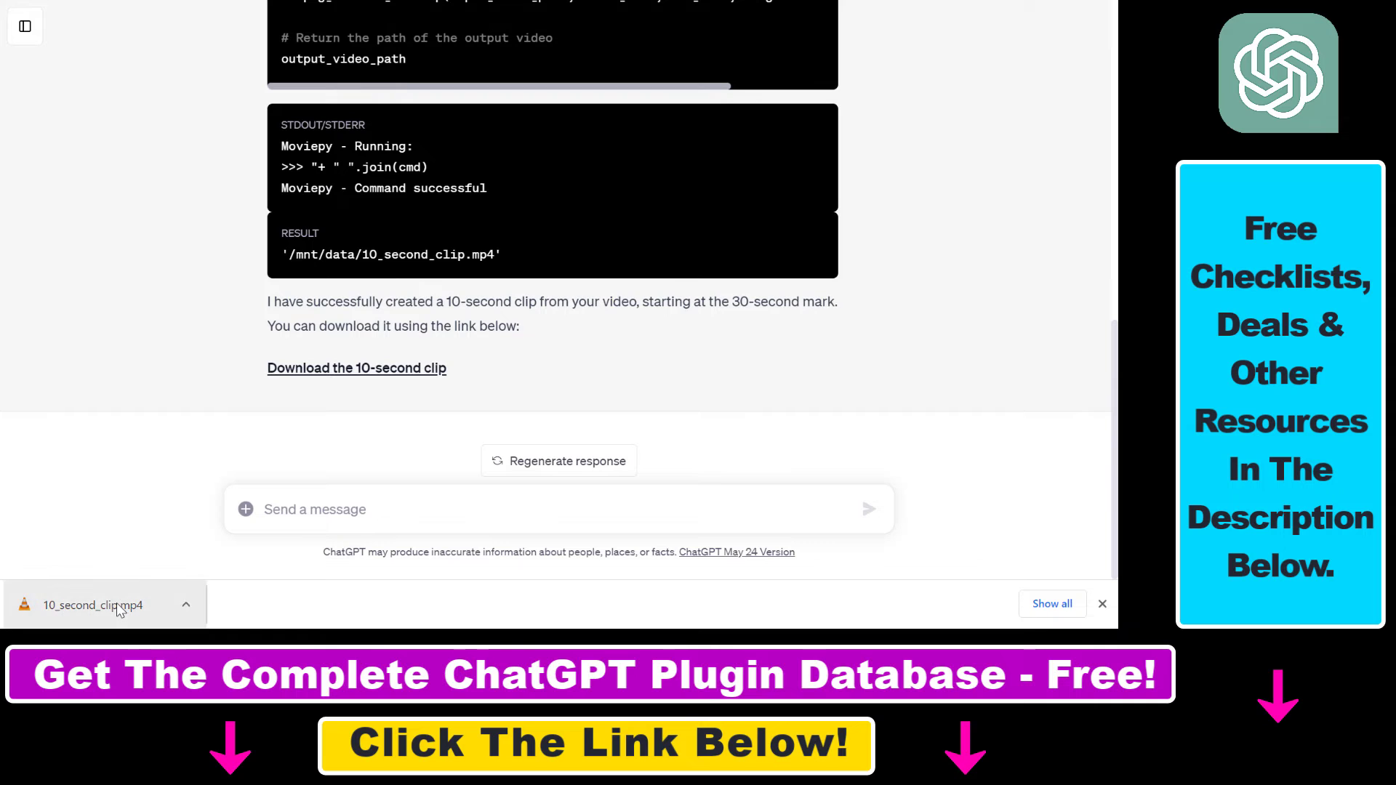
pyautogui.click(120, 608)
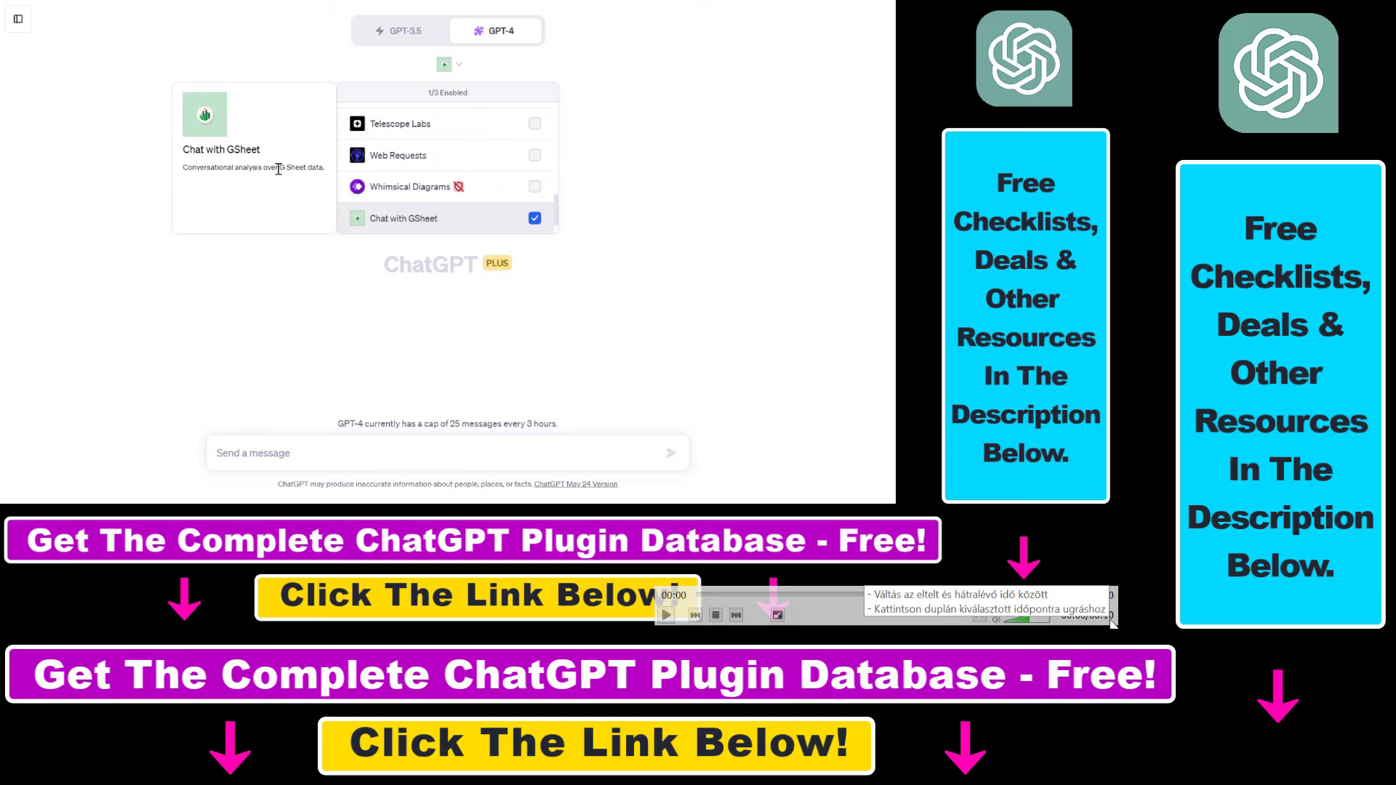
# Step: Scrub the VLC seek bar back and forth through the clip, ending around 8 seconds
pyautogui.moveTo(702, 595); pyautogui.dragTo(1003, 595)
pyautogui.moveTo(889, 594); pyautogui.dragTo(932, 591)
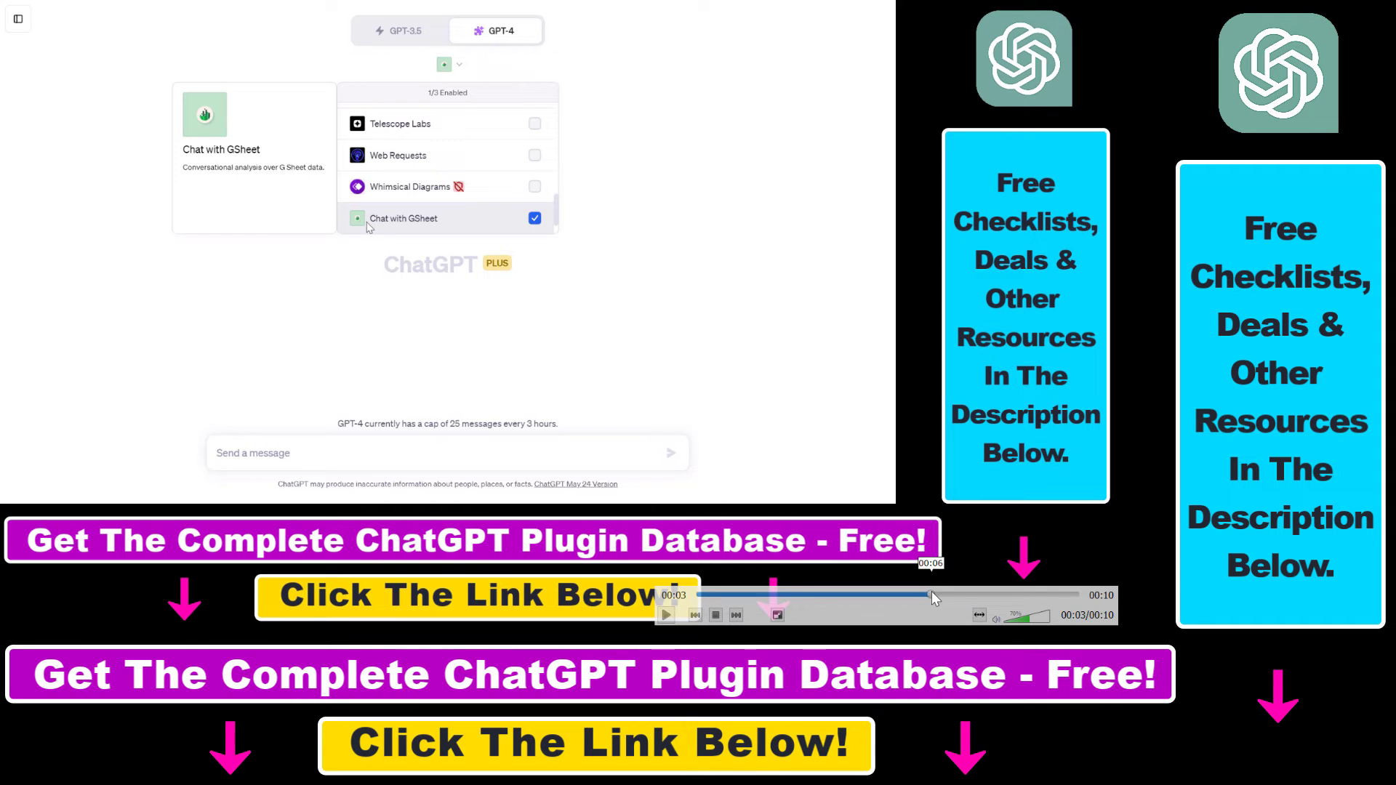
pyautogui.moveTo(1027, 595); pyautogui.dragTo(720, 604)
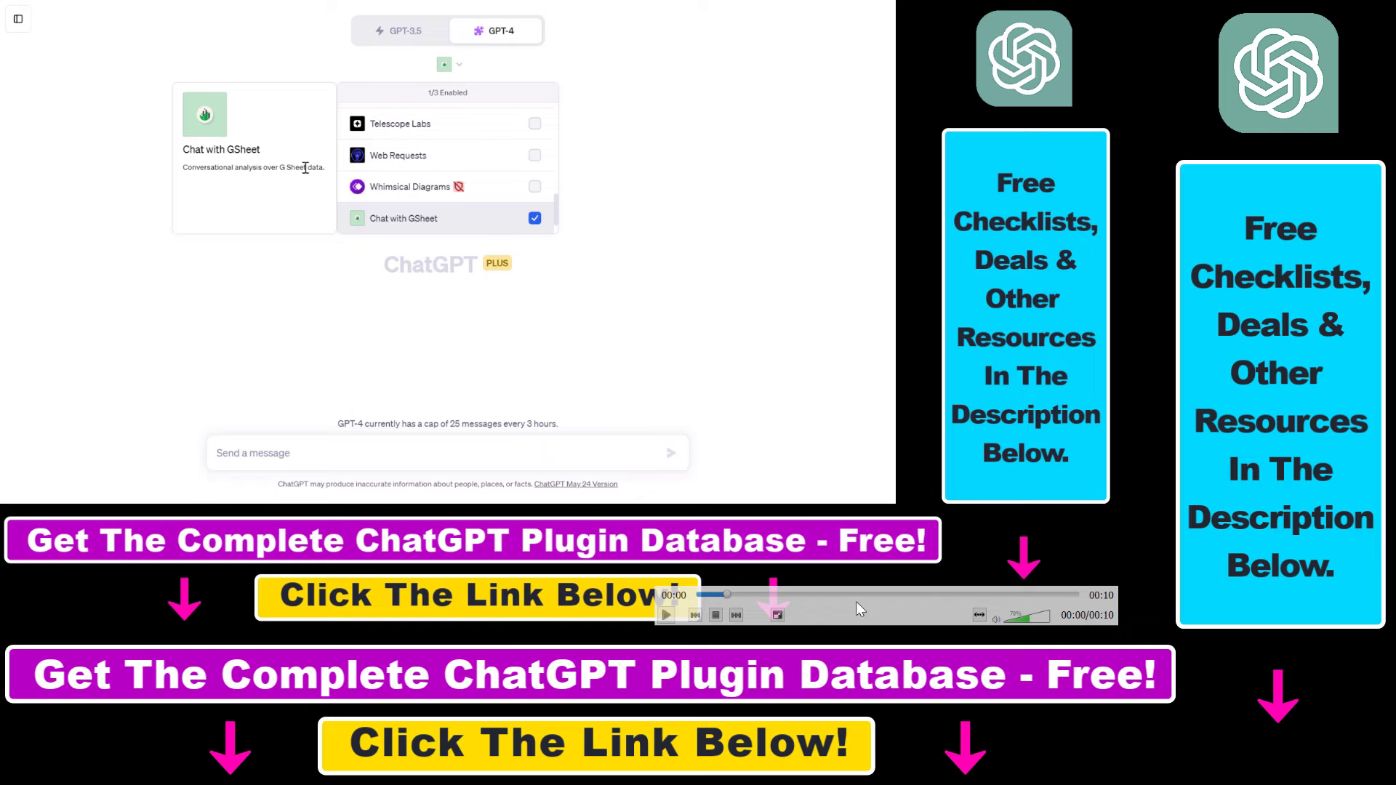
pyautogui.moveTo(857, 600); pyautogui.dragTo(987, 599)
pyautogui.click(1018, 595)
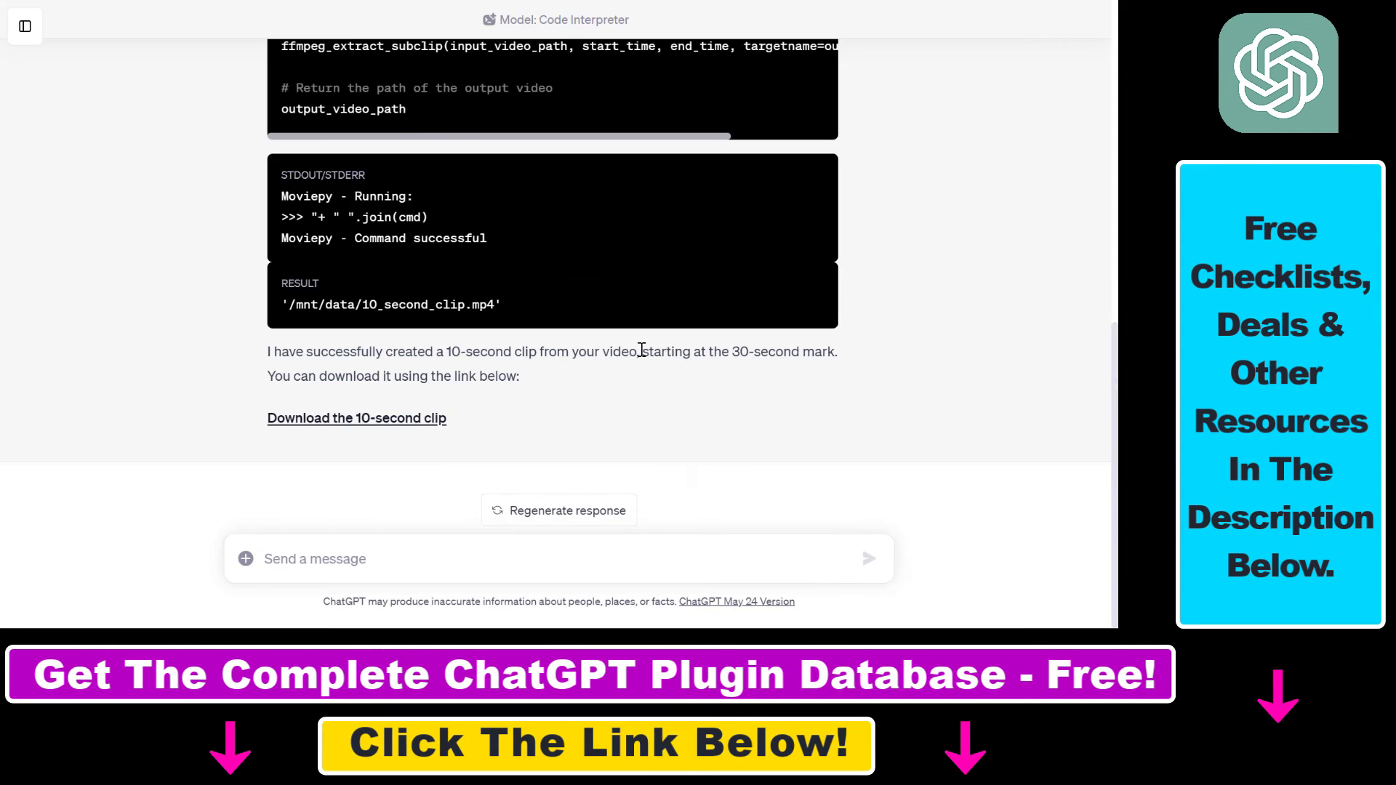
pyautogui.scroll(10, 644, 336)
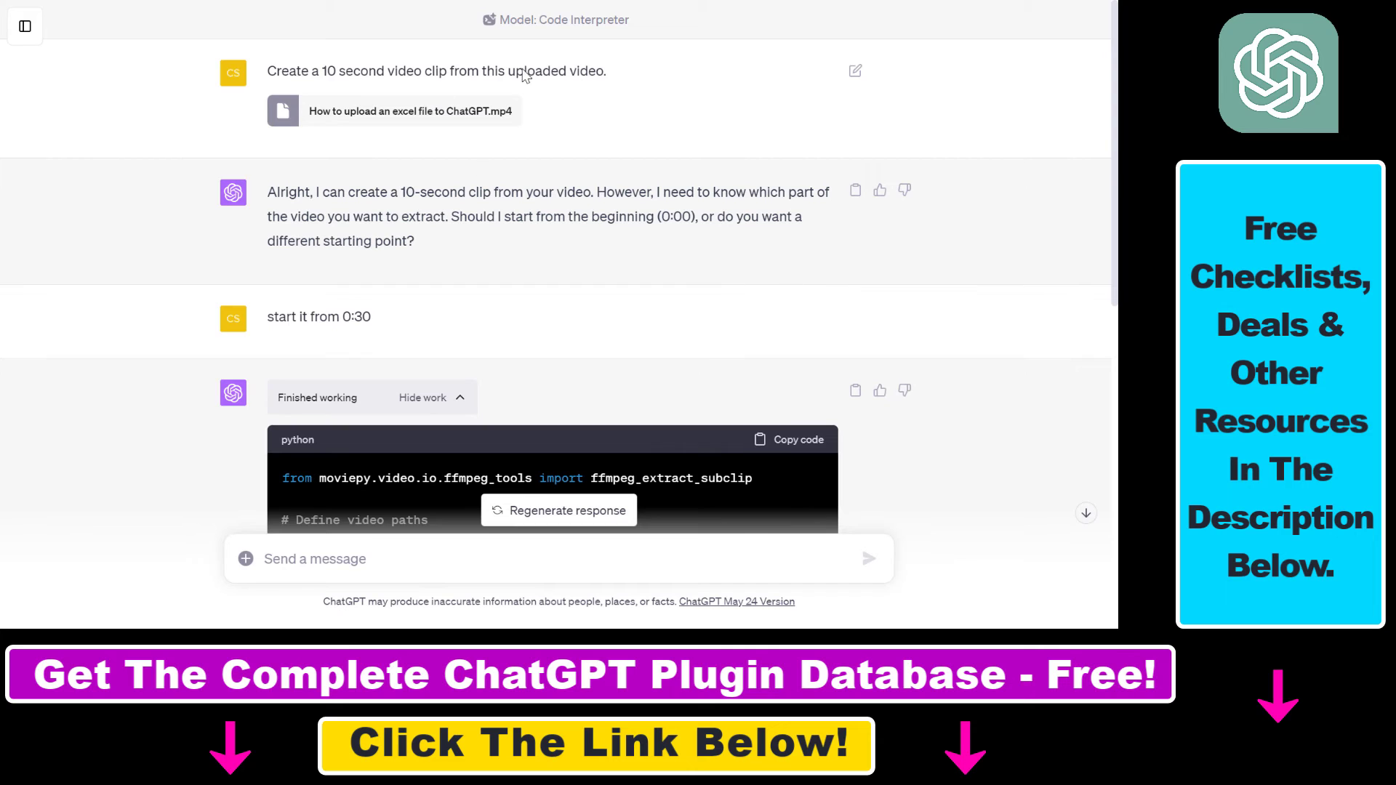
pyautogui.moveTo(761, 73); pyautogui.dragTo(508, 73)
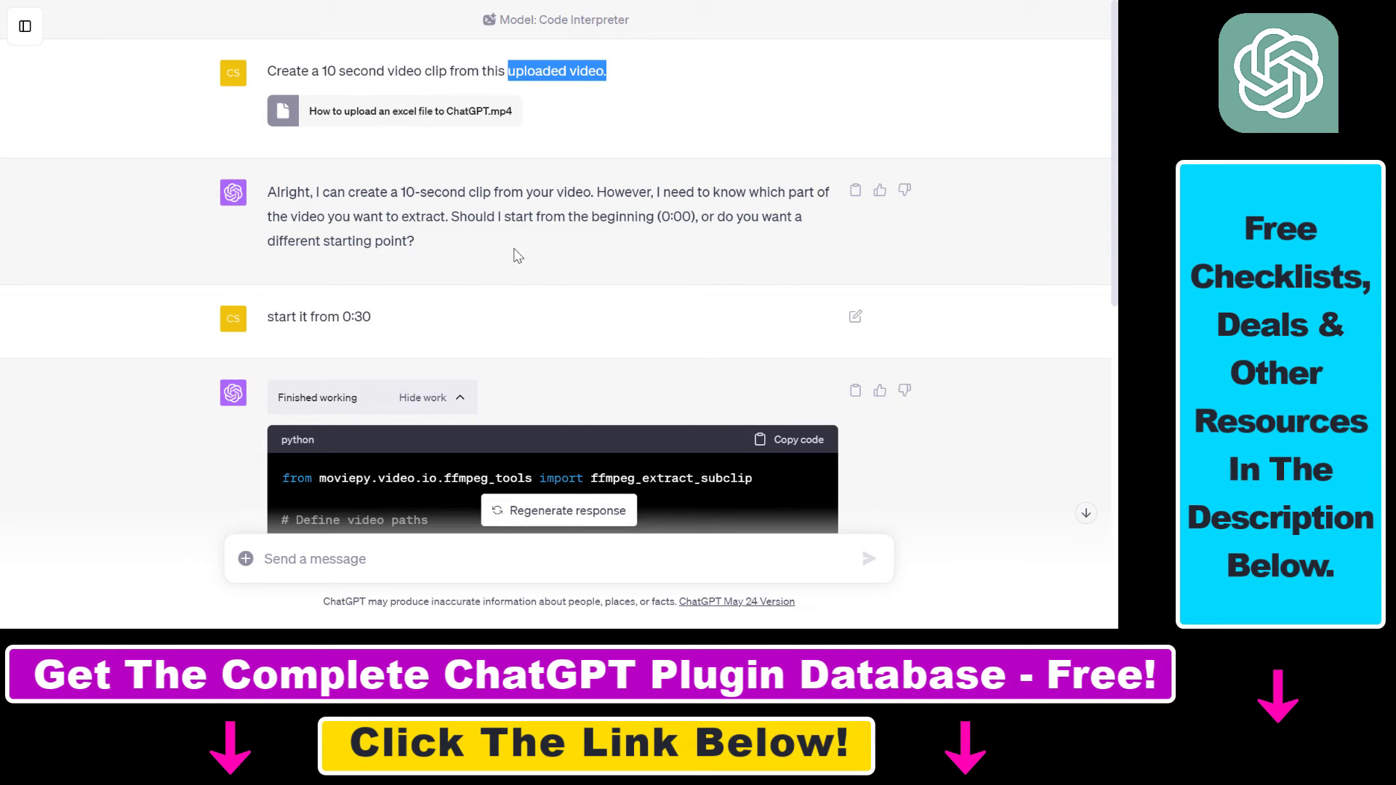
pyautogui.doubleClick(553, 21)
pyautogui.keyDown('shift'); pyautogui.click(644, 27); pyautogui.keyUp('shift')
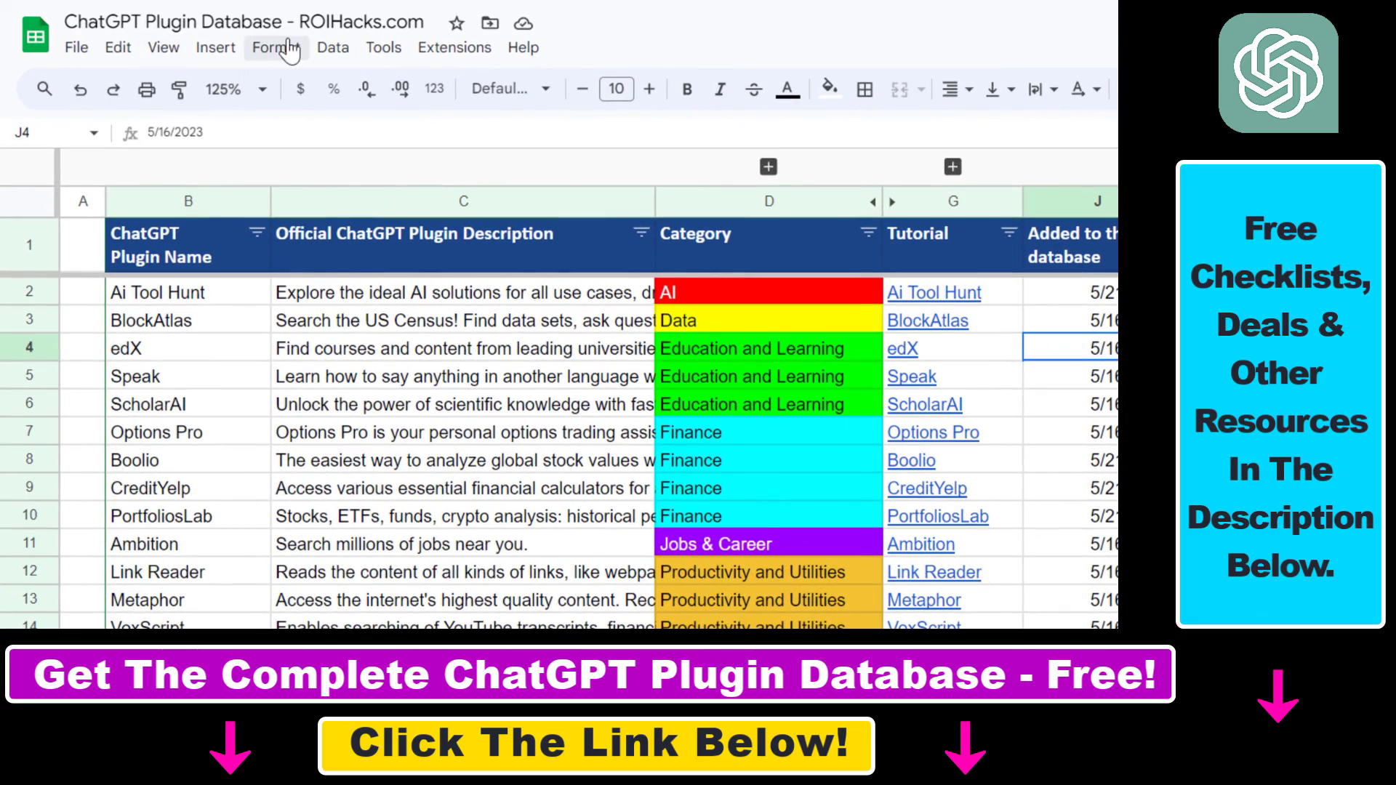
pyautogui.click(682, 230)
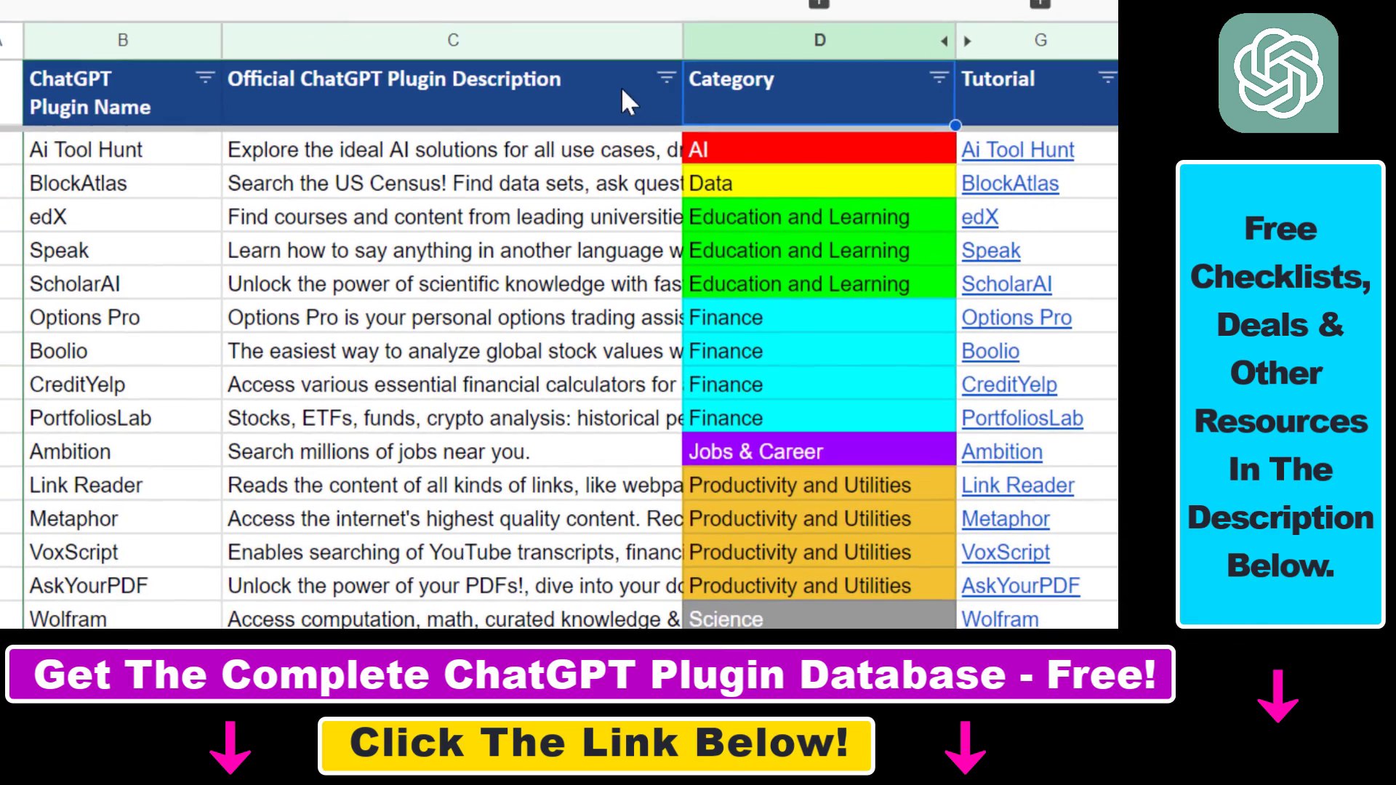
pyautogui.click(73, 149)
pyautogui.click(1044, 116)
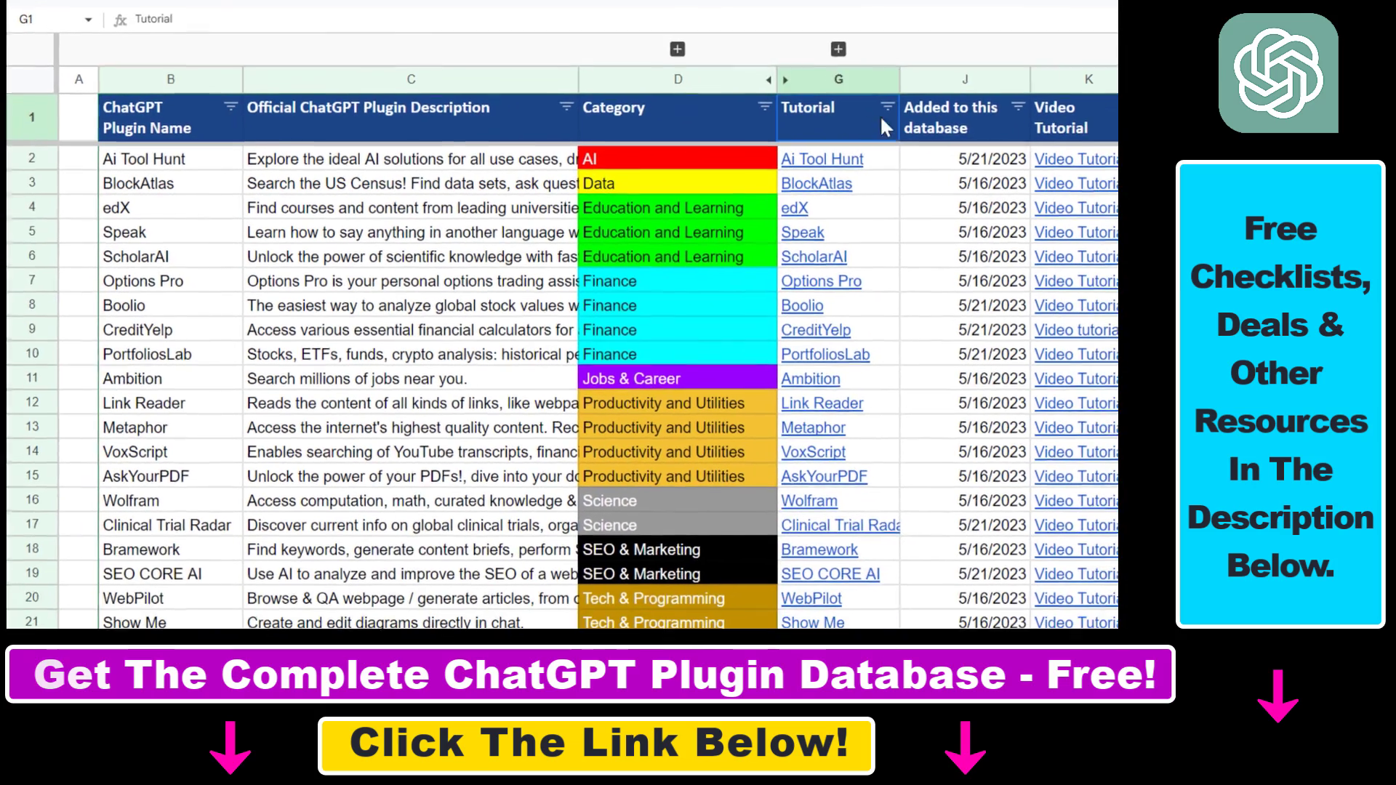
pyautogui.click(1083, 102)
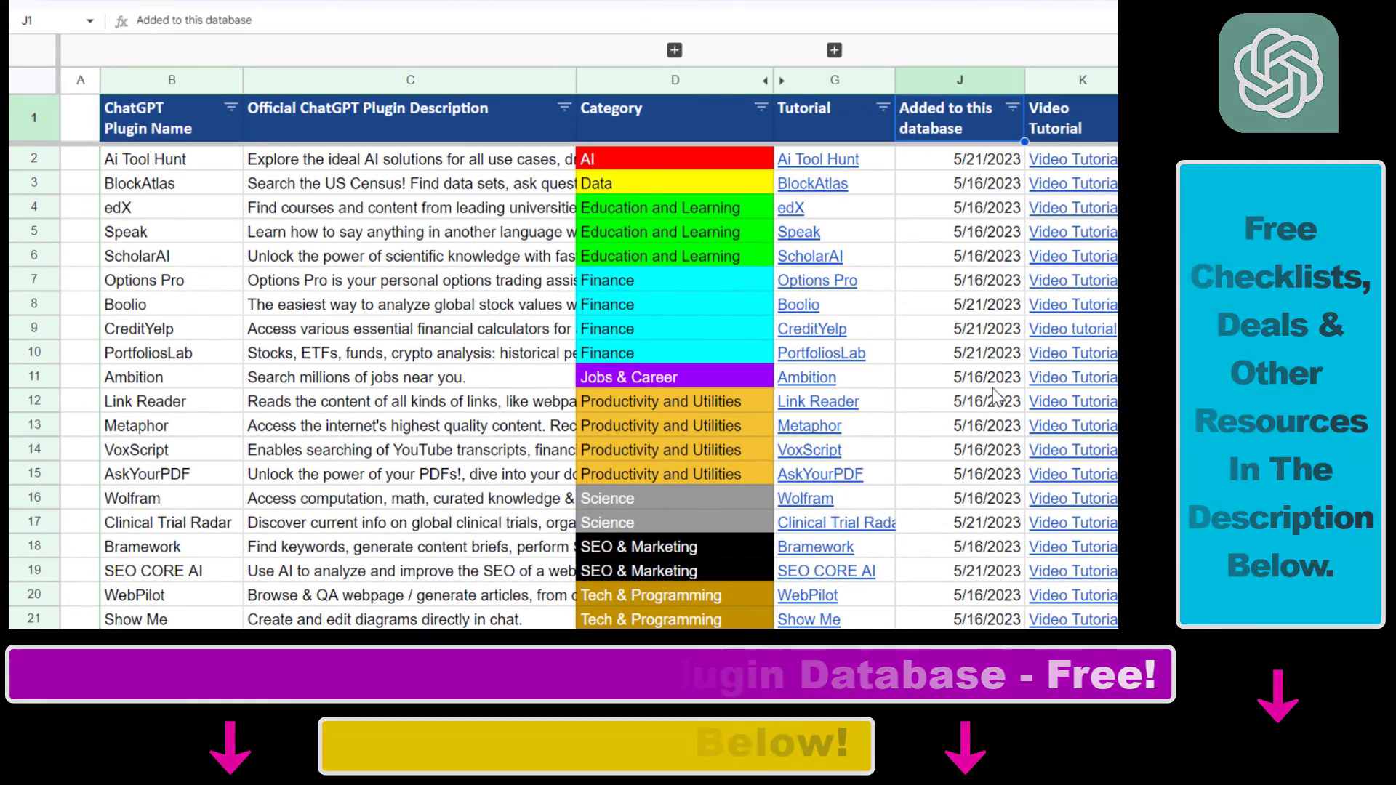